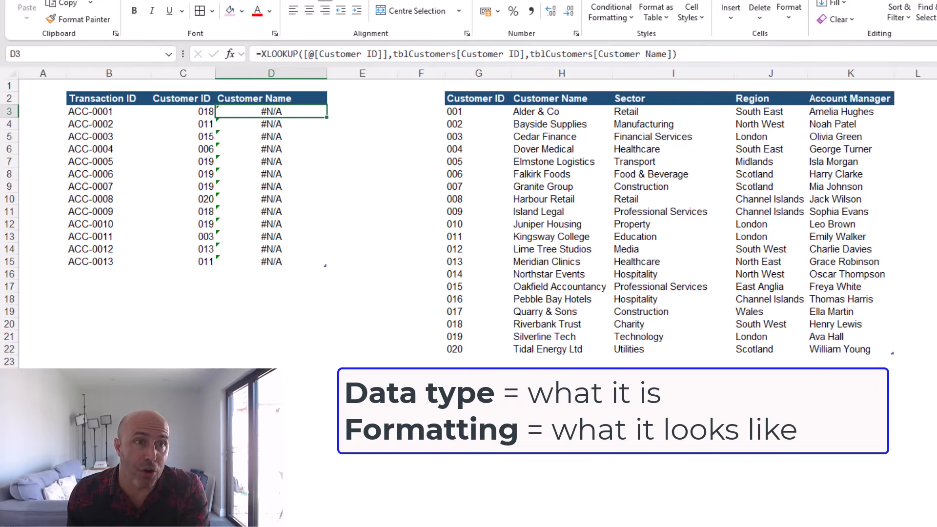
Compare the Customer ID entries in the transactions table with those in the customer table
left_click(204, 110)
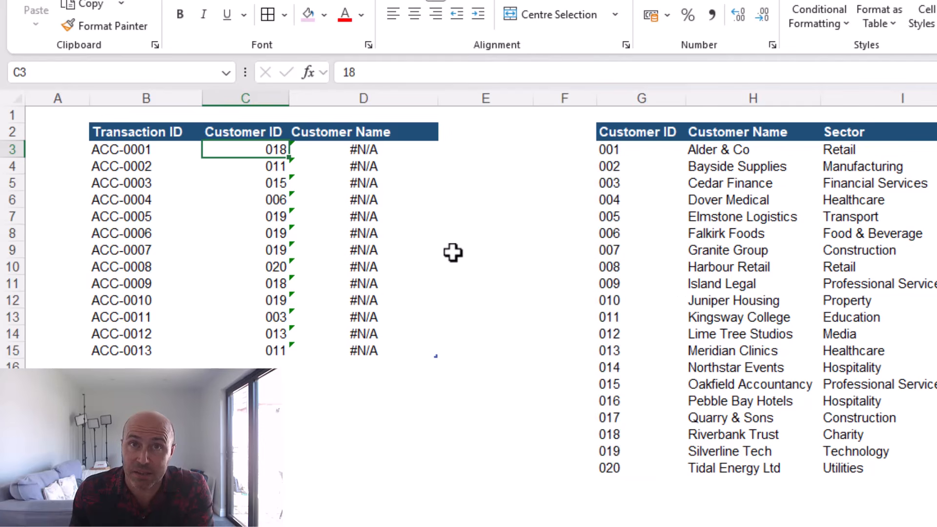
left_click_drag(275, 149, 277, 215)
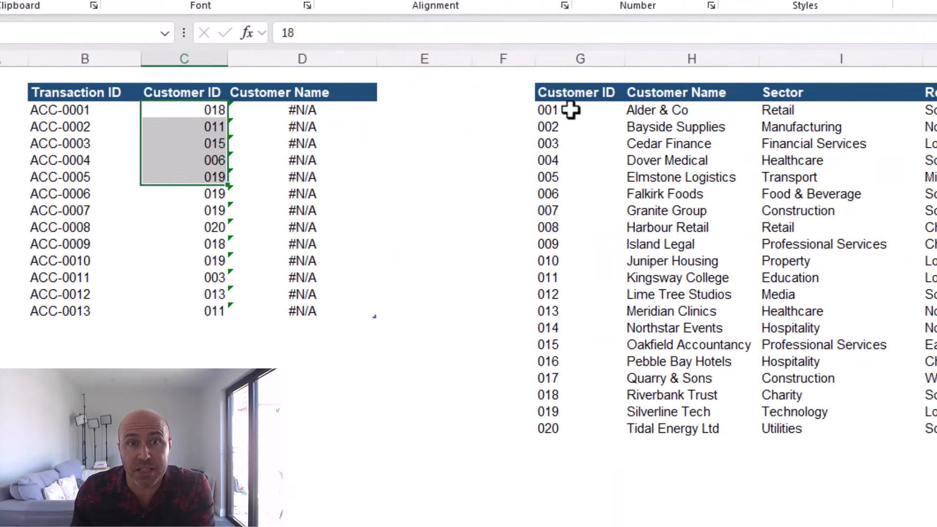
left_click_drag(570, 110, 566, 177)
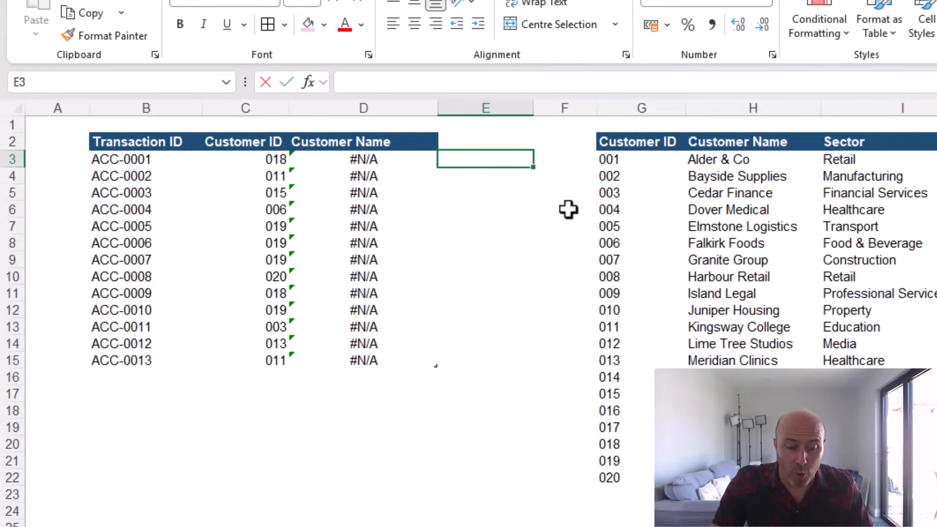
In E3, enter an ISNUMBER formula that tests the transaction row's Customer ID
type("=isn")
key("Down")
key("Down")
key("Tab")
key("Left")
key("Left")
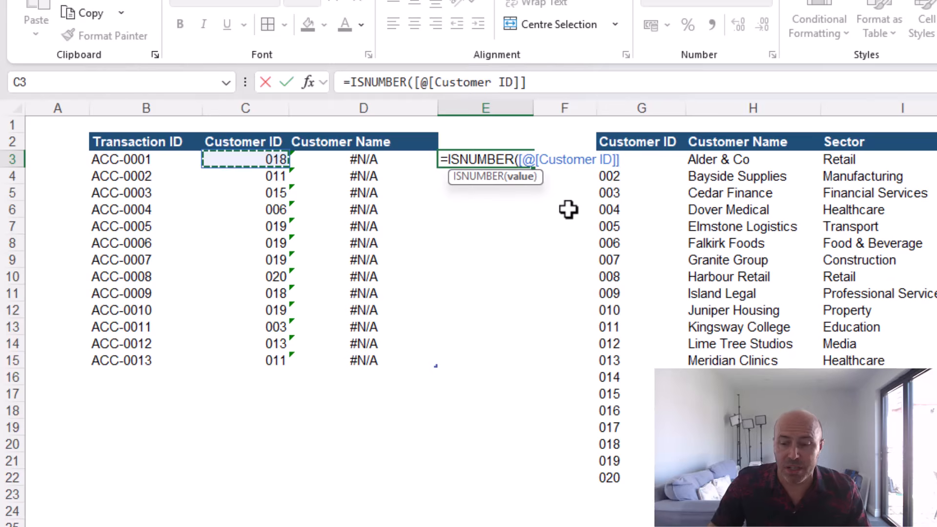
key("Return")
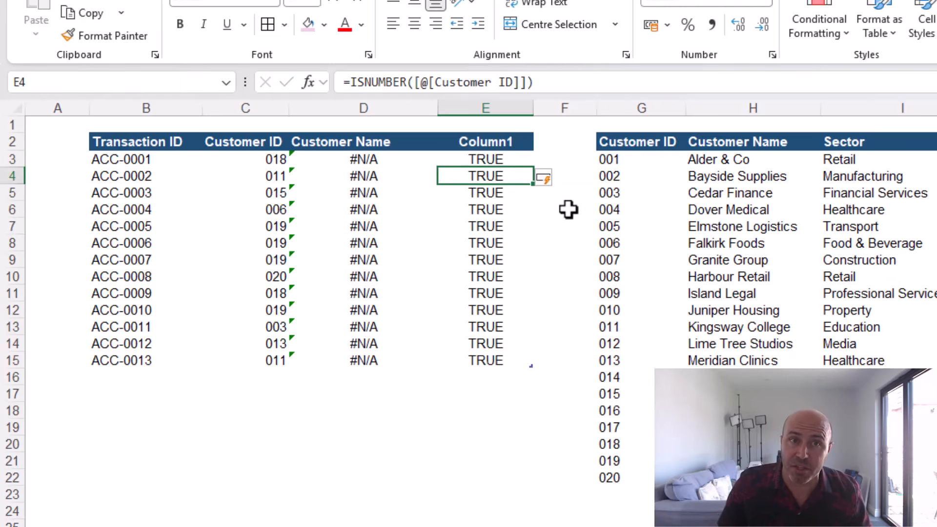
Change the E3 test formula from ISNUMBER to ISTEXT, still checking the row's Customer ID
left_click(519, 160)
left_click_drag(366, 83, 409, 83)
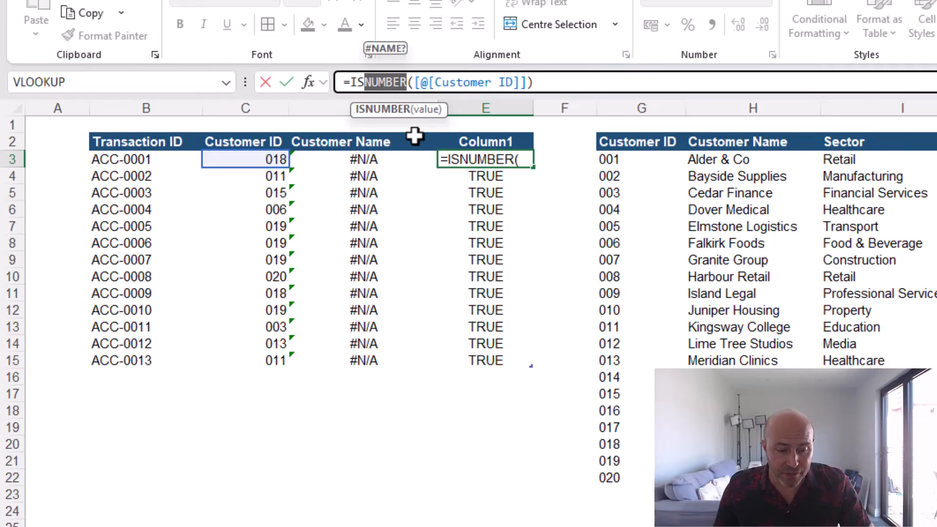
type("text")
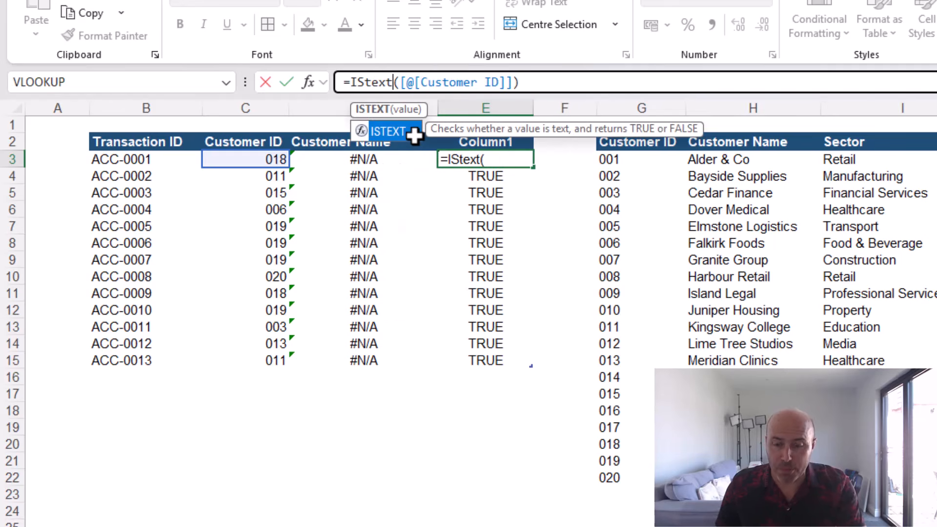
key("Return")
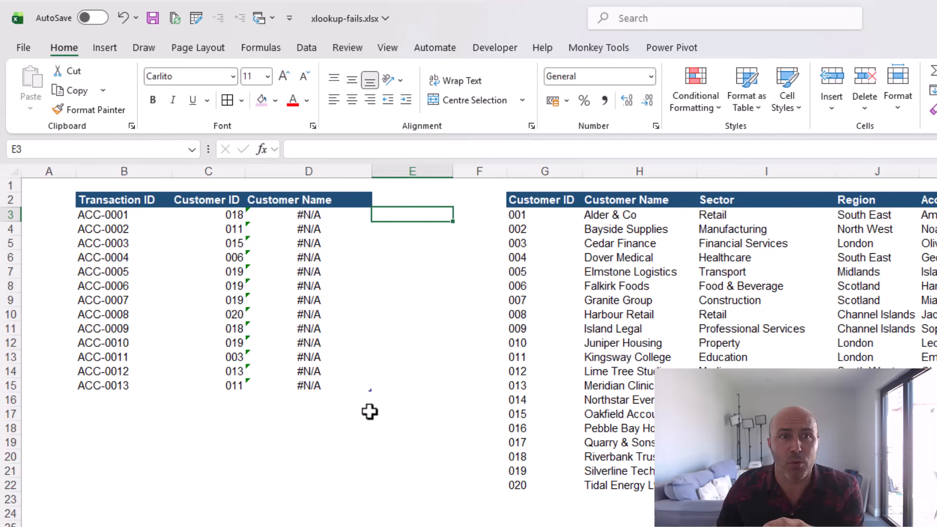
In D3's XLOOKUP formula, wrap the Customer ID lookup value in TEXT with the format "000"
left_click(344, 215)
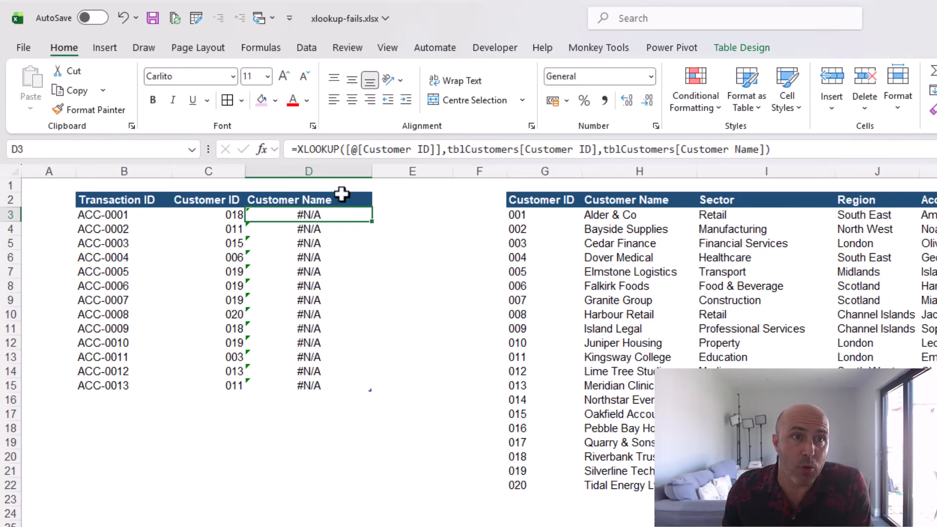
left_click(346, 149)
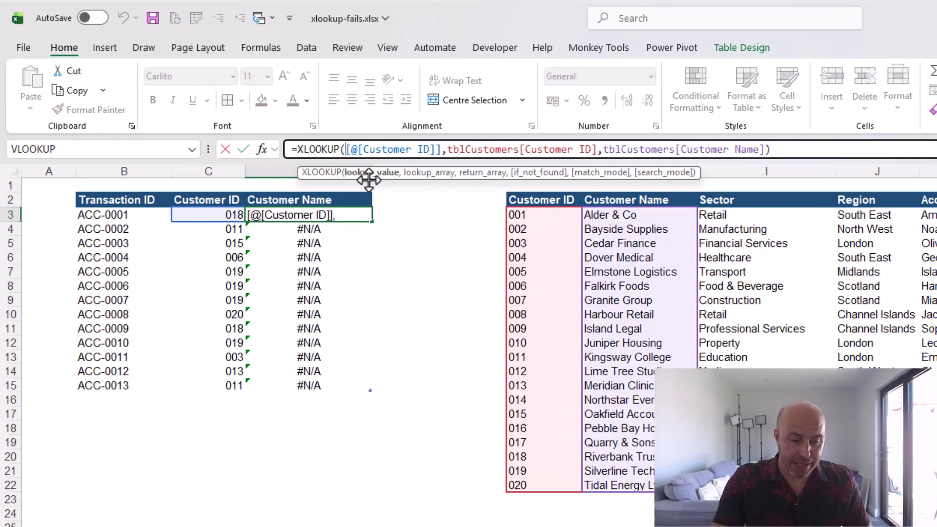
type("text(")
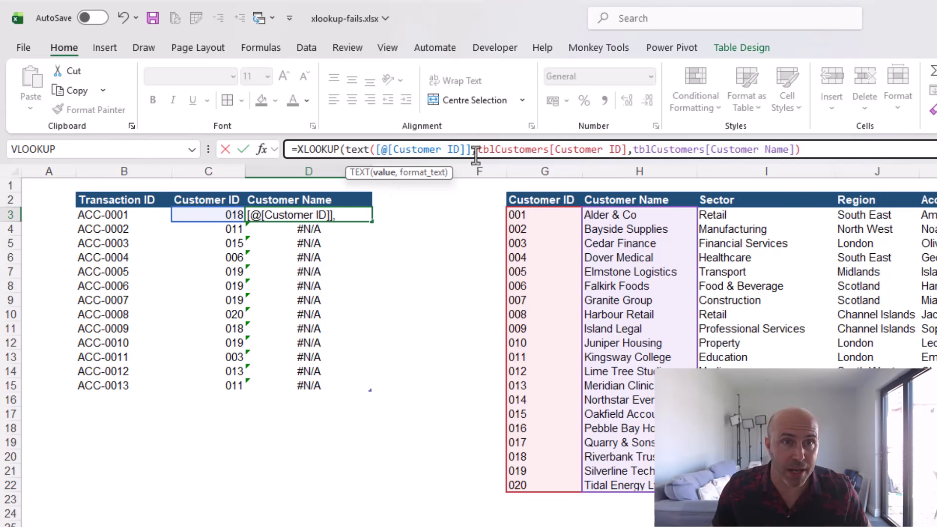
type(",")
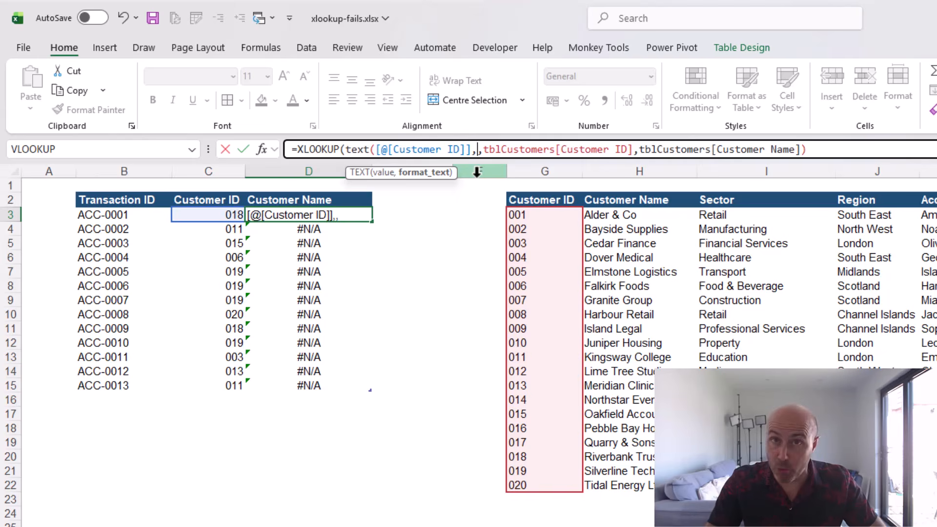
type("\"")
type("000")
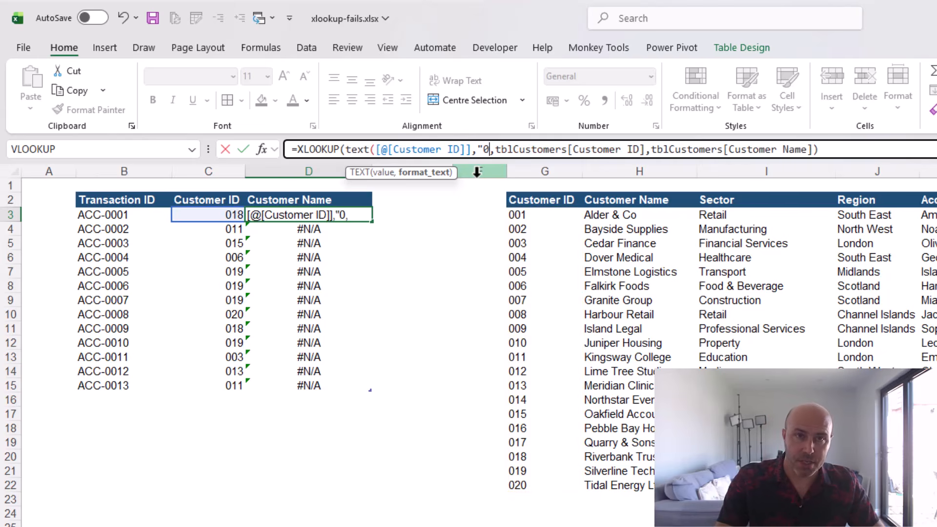
type("\"")
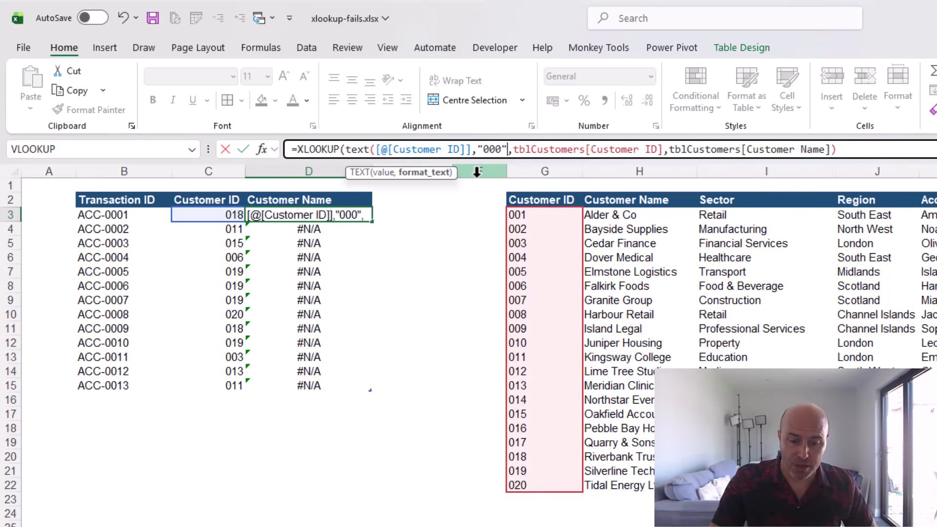
type(")")
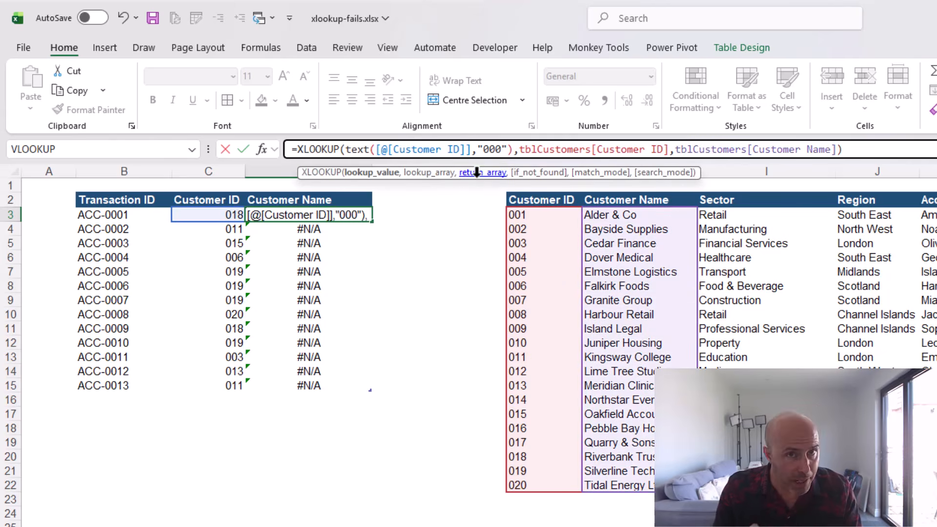
key("Return")
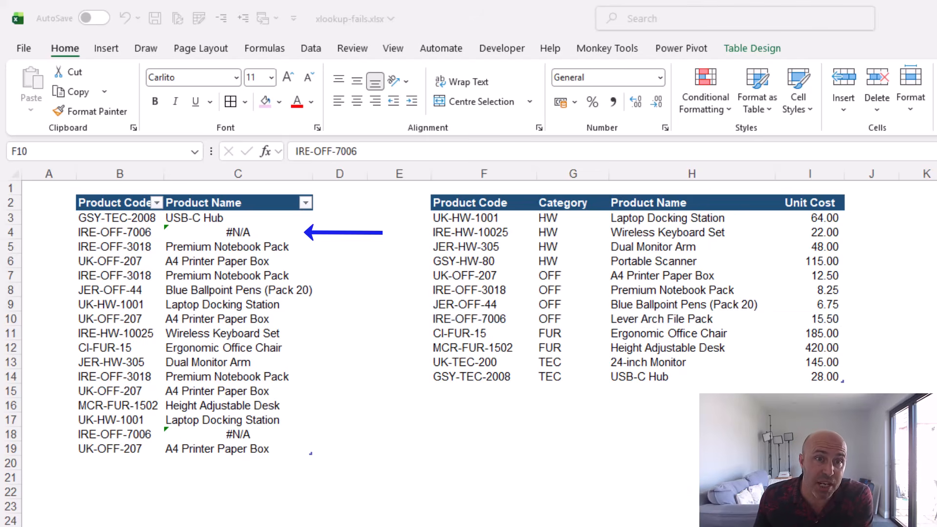
Examine the product code IRE-OFF-7006 in F10 for a trailing space without changing it
left_click(516, 319)
double_click(524, 319)
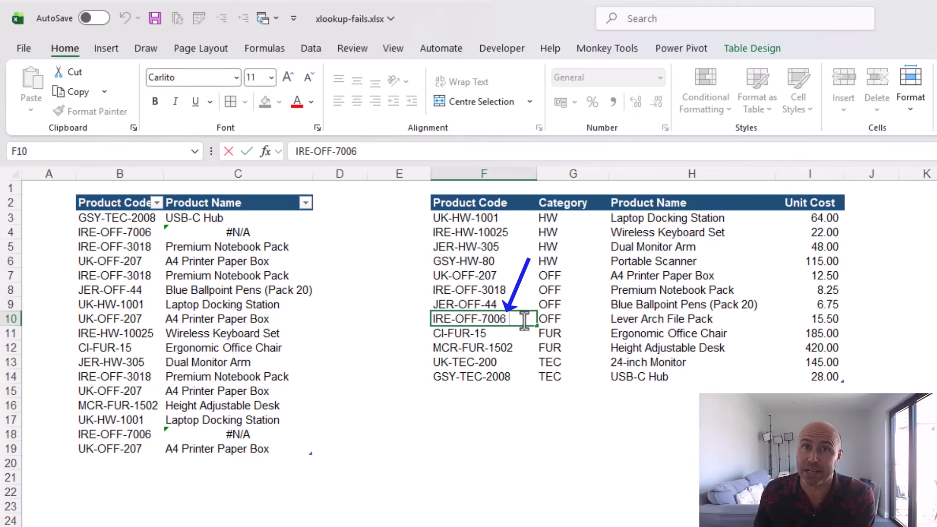
left_click(530, 348)
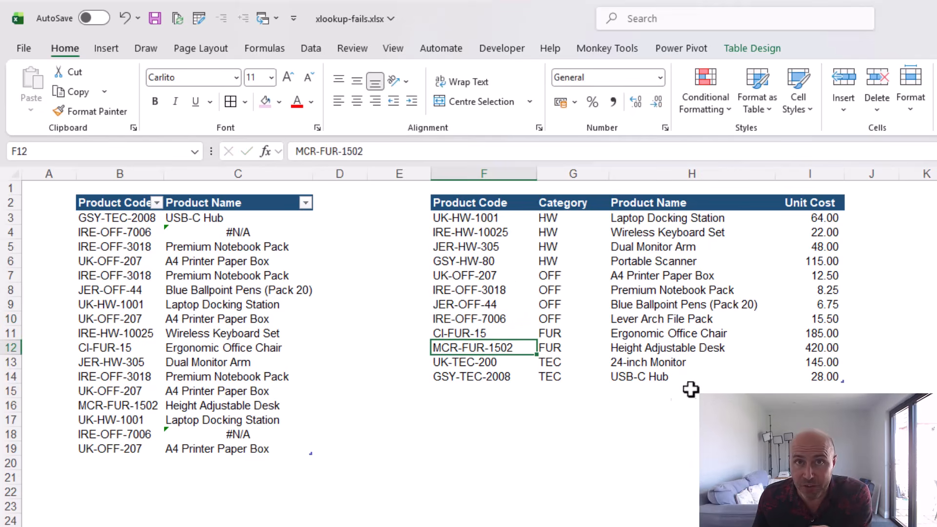
In C3's XLOOKUP formula, wrap the lookup array tblProducts[Product Code] in TRIM
left_click(216, 220)
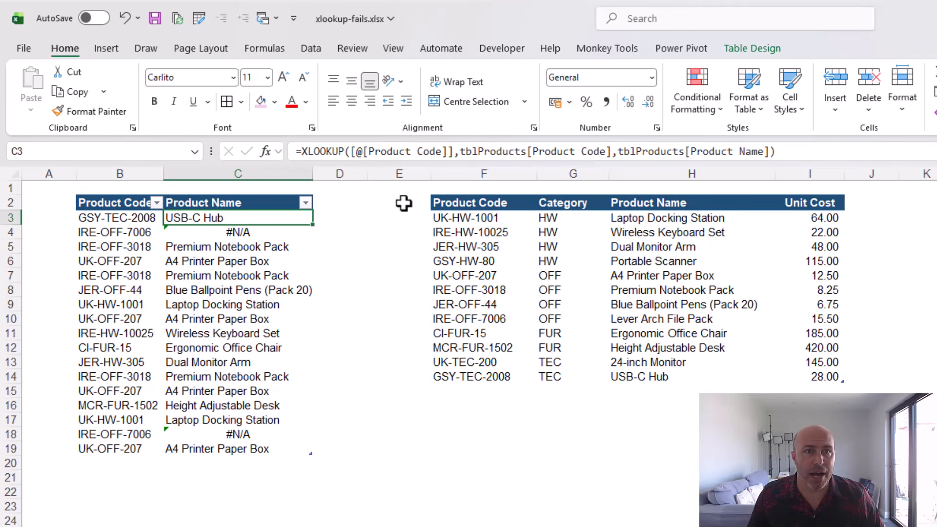
left_click(464, 153)
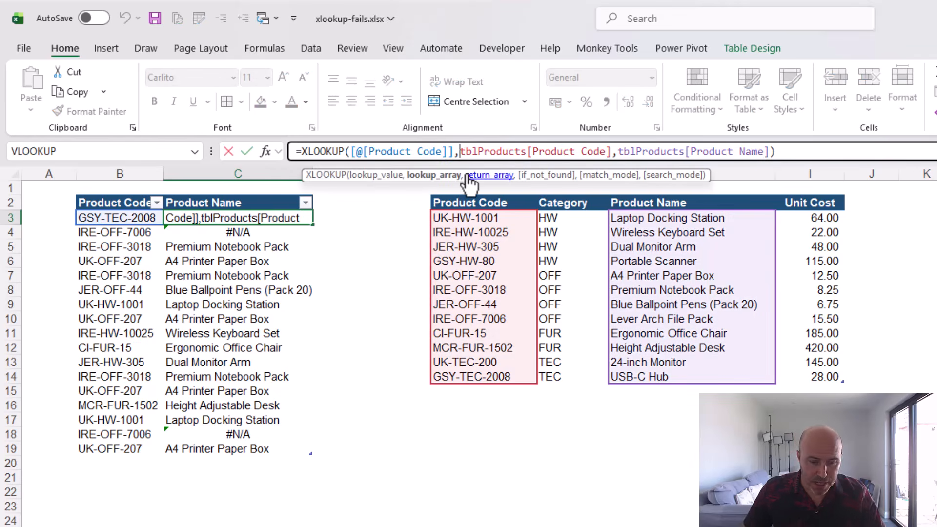
type("trim(")
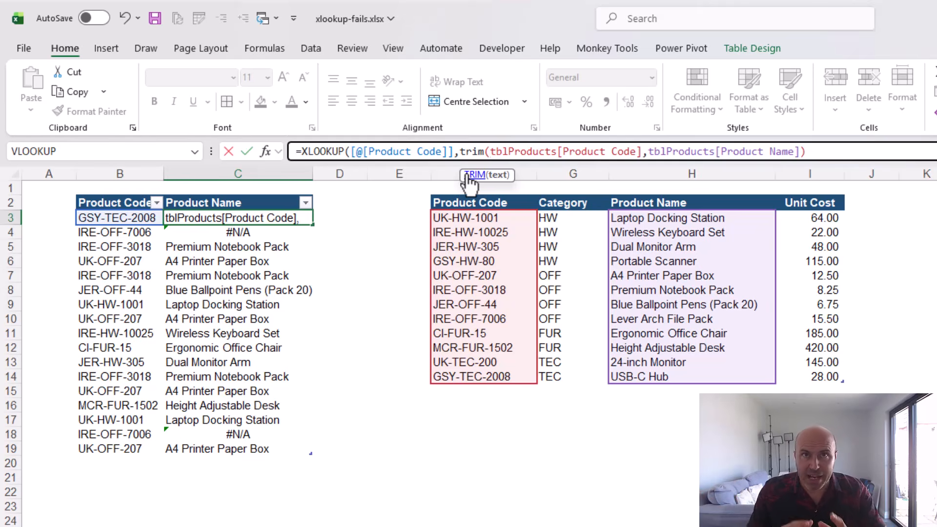
left_click(642, 152)
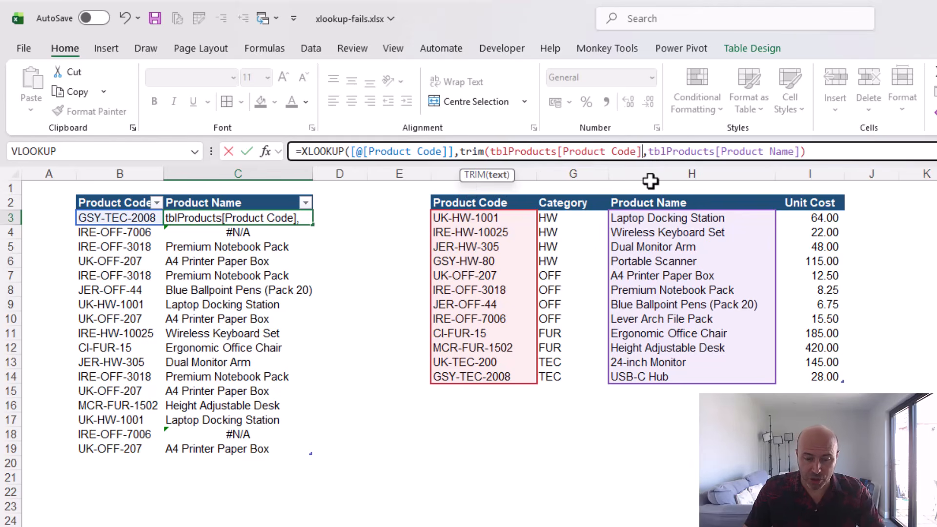
type(")")
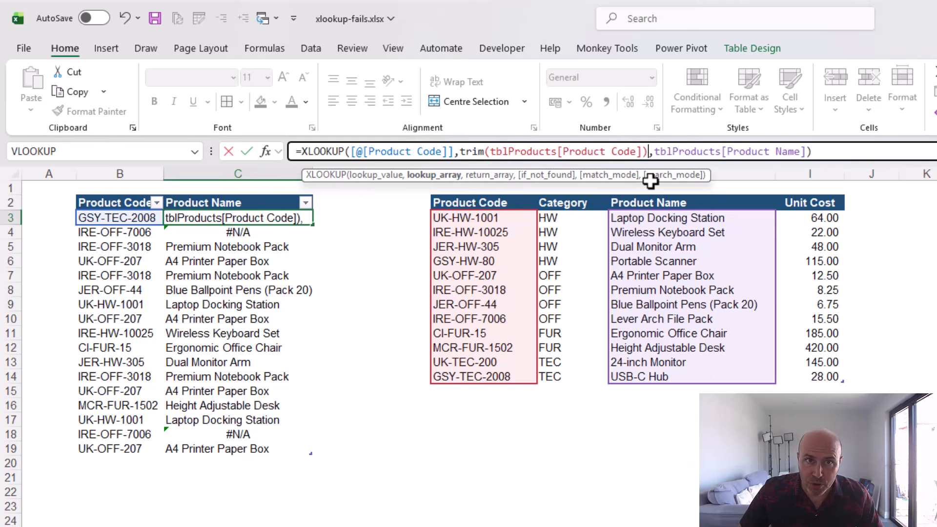
key("Return")
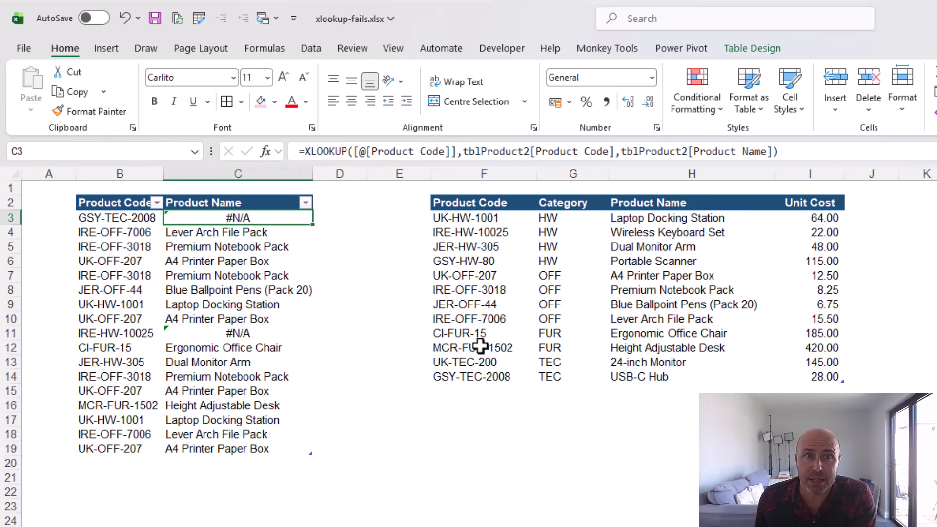
Check the product code in F4 for hidden characters and wrap tblProduct2[Product Code] in CLEAN in C3's XLOOKUP formula
left_click(512, 234)
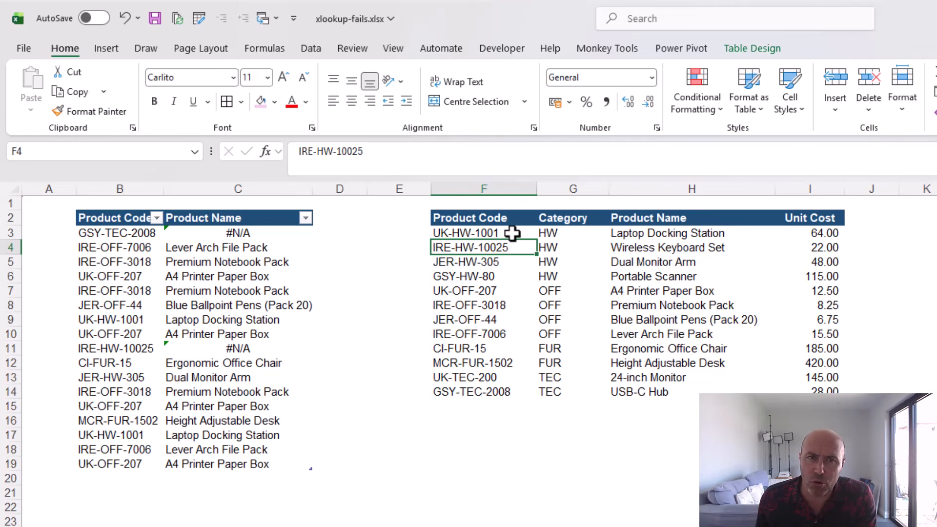
left_click(298, 308)
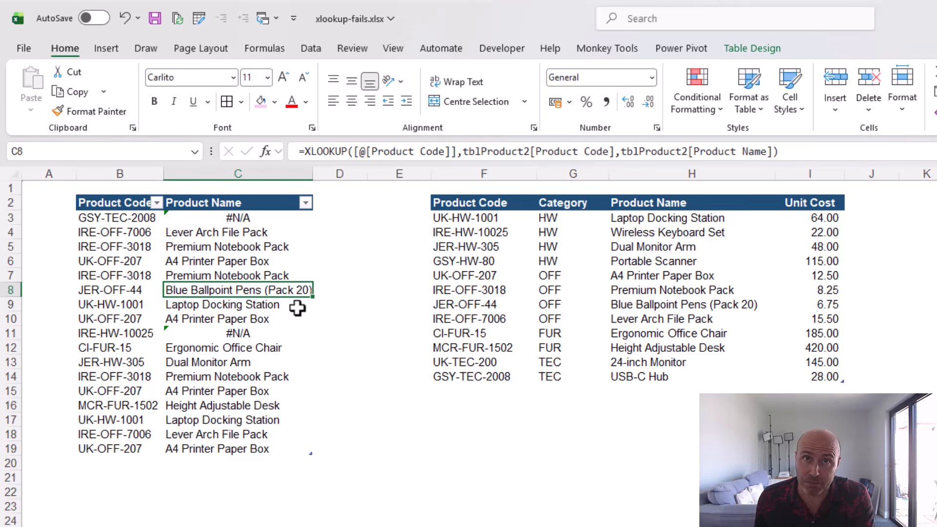
left_click(289, 218)
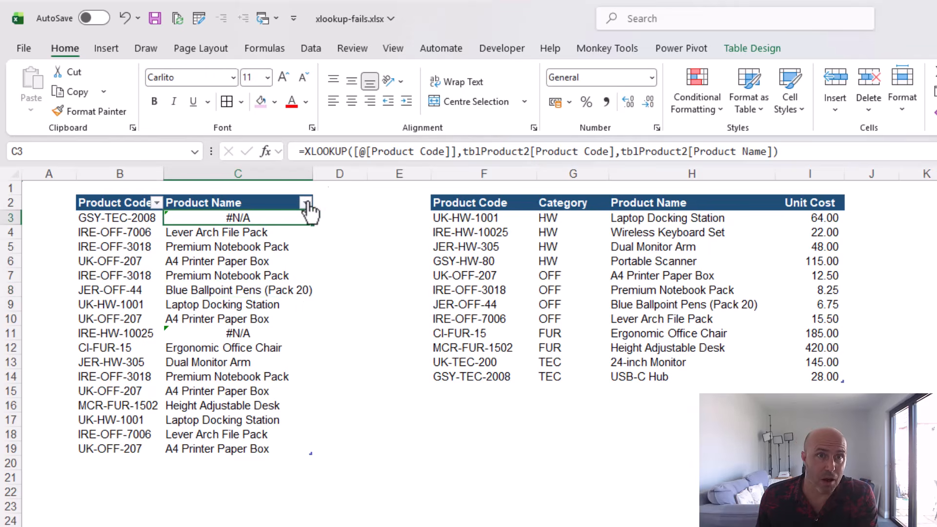
left_click(464, 155)
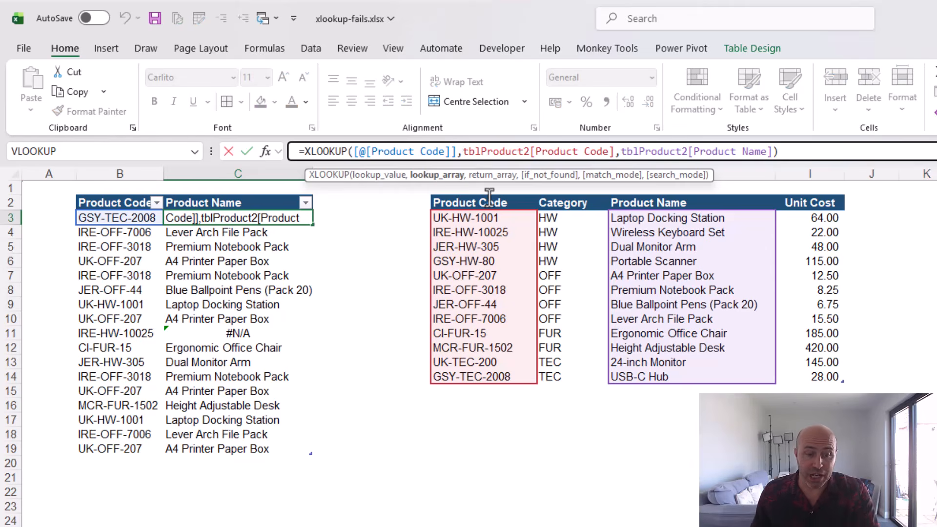
type("clean(")
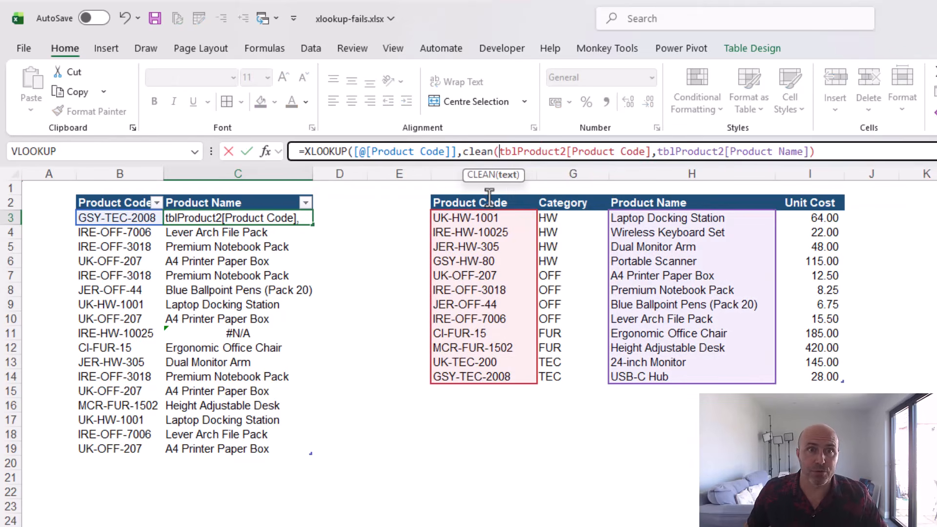
left_click(653, 153)
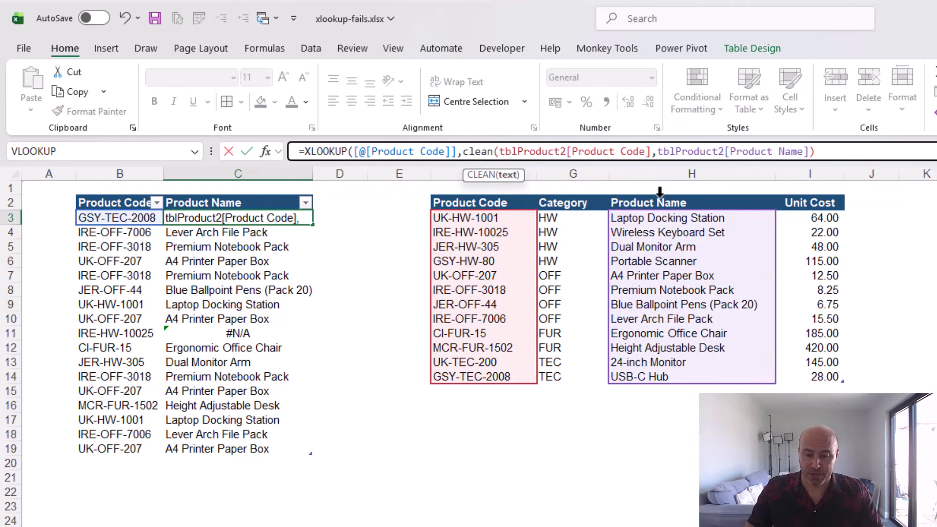
type(")")
key("Return")
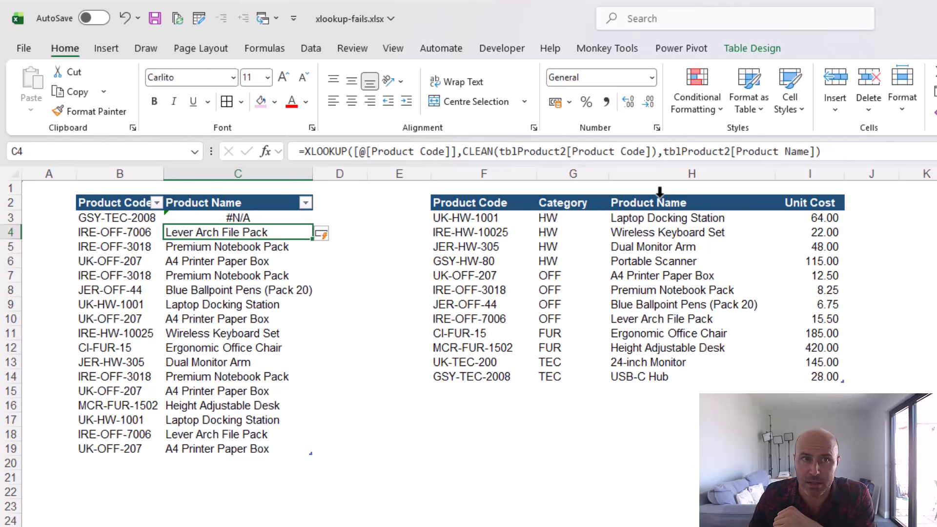
Examine the product code GSY-TEC-2008 in B3 for hidden trailing characters without changing it
left_click(135, 217)
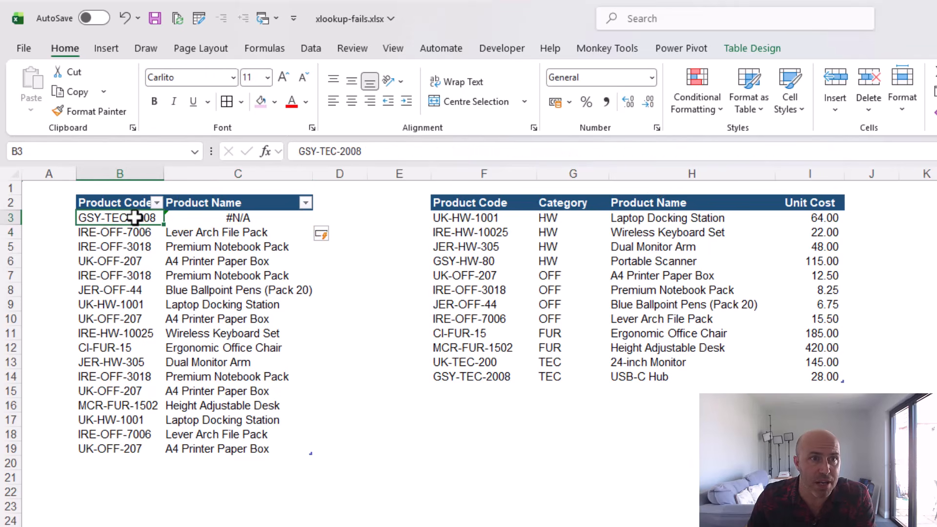
left_click(416, 156)
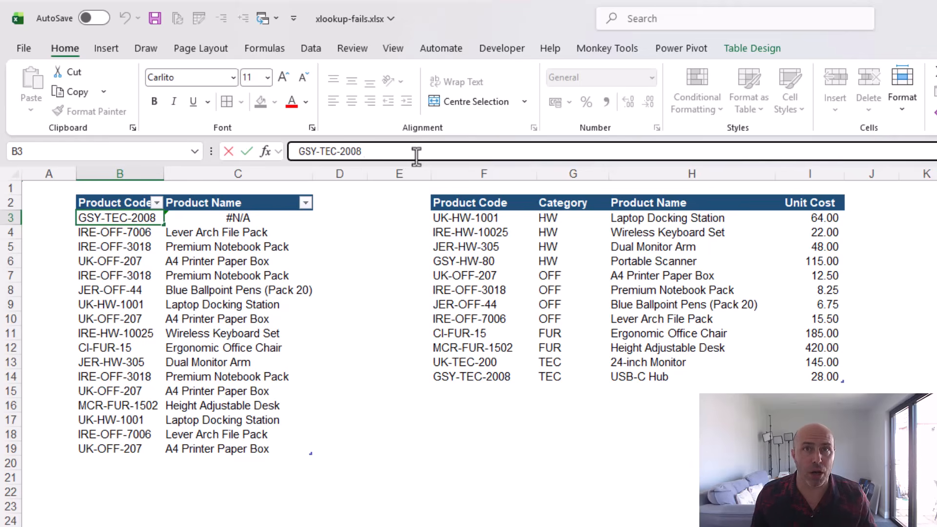
key("Escape")
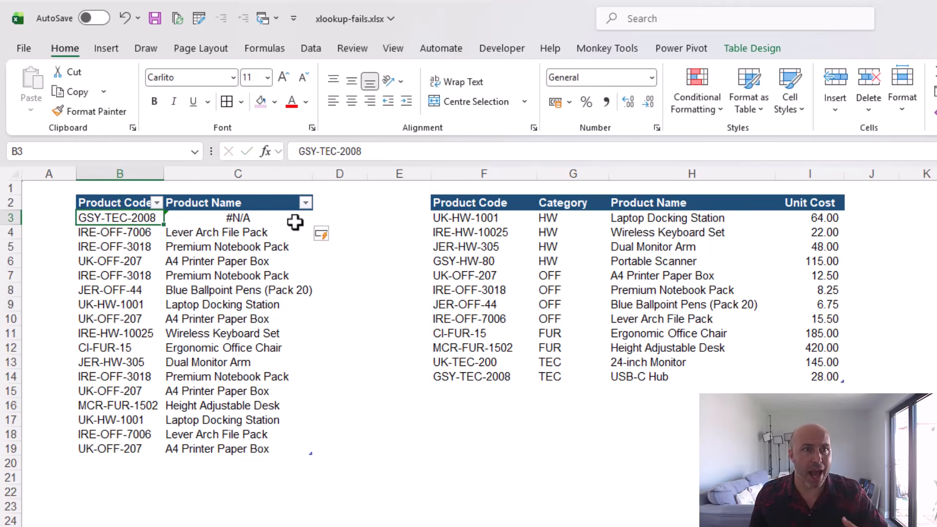
Try wrapping the lookup value [@[Product Code]] in TRIM in C3's XLOOKUP formula
left_click(231, 219)
left_click(356, 152)
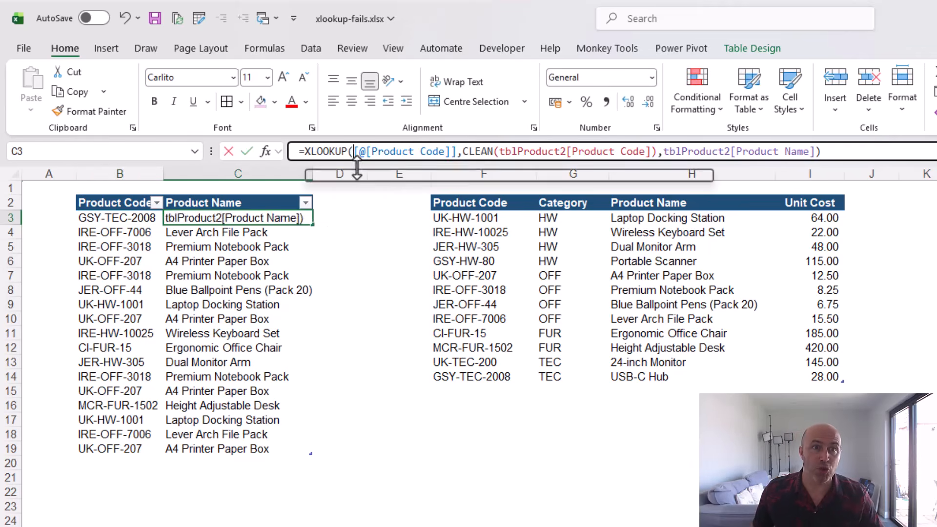
type("trim(")
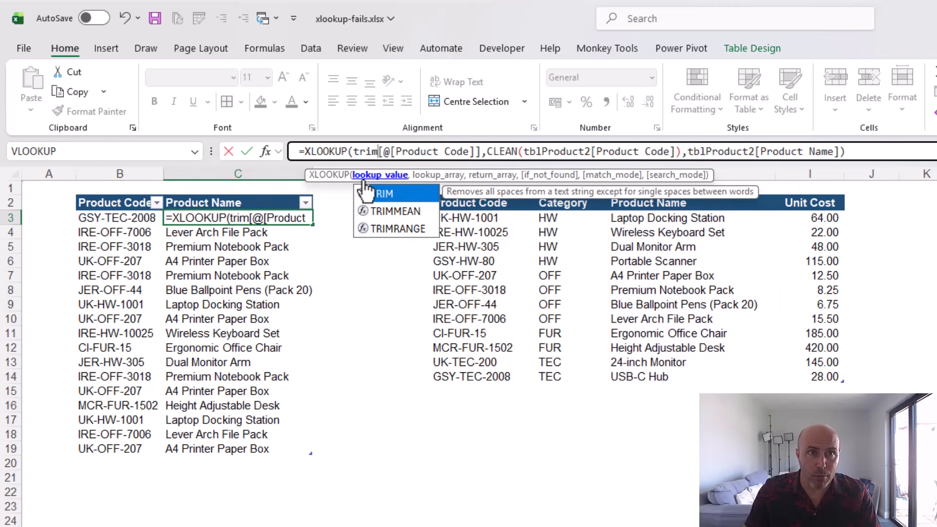
left_click(487, 152)
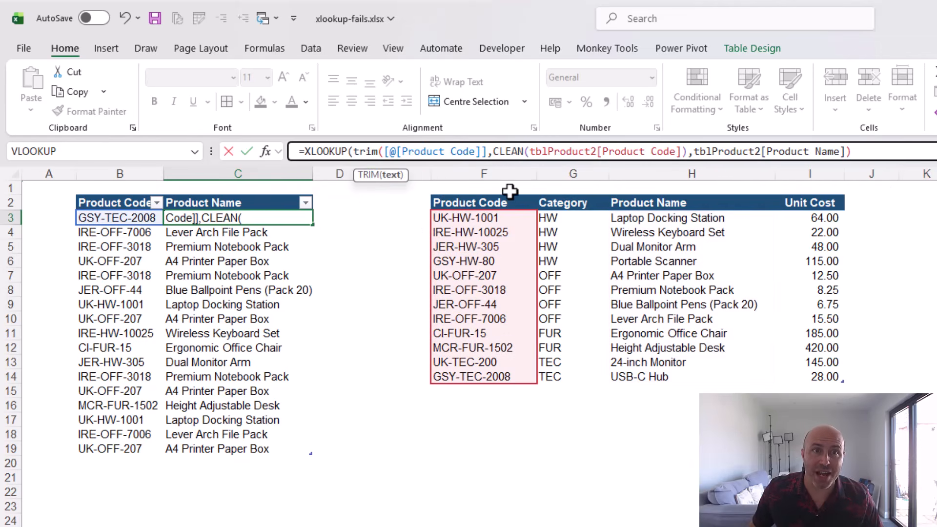
type(")")
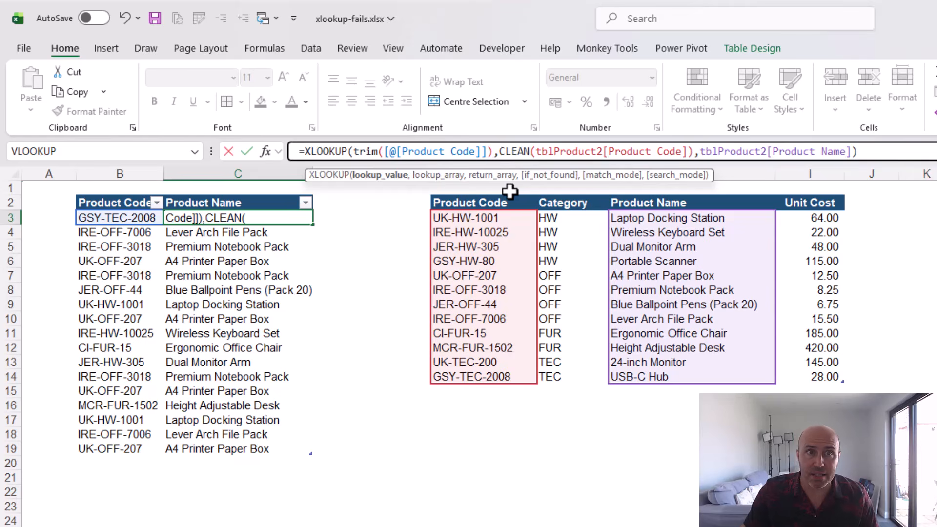
key("Return")
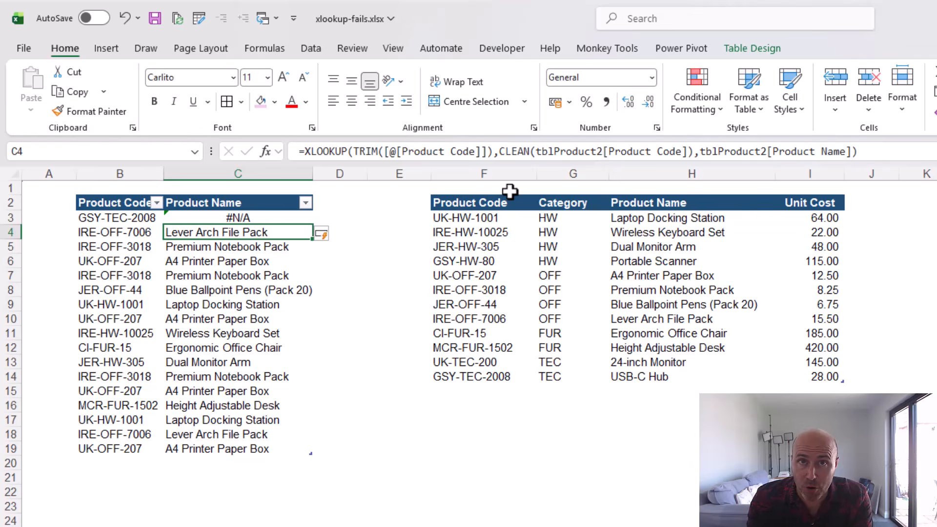
In C3's XLOOKUP formula, replace the TRIM function around the lookup value with SUBSTITUTE
left_click(288, 216)
left_click(357, 151)
double_click(361, 152)
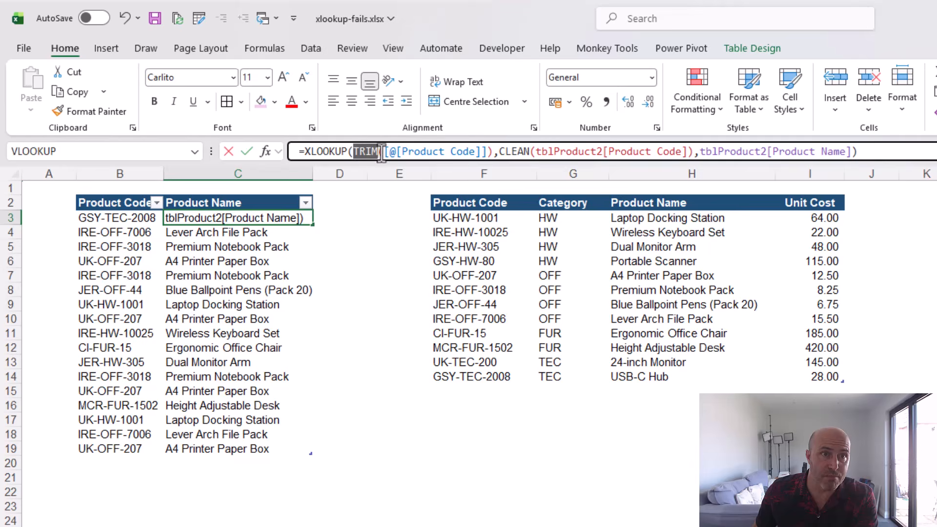
type("subst")
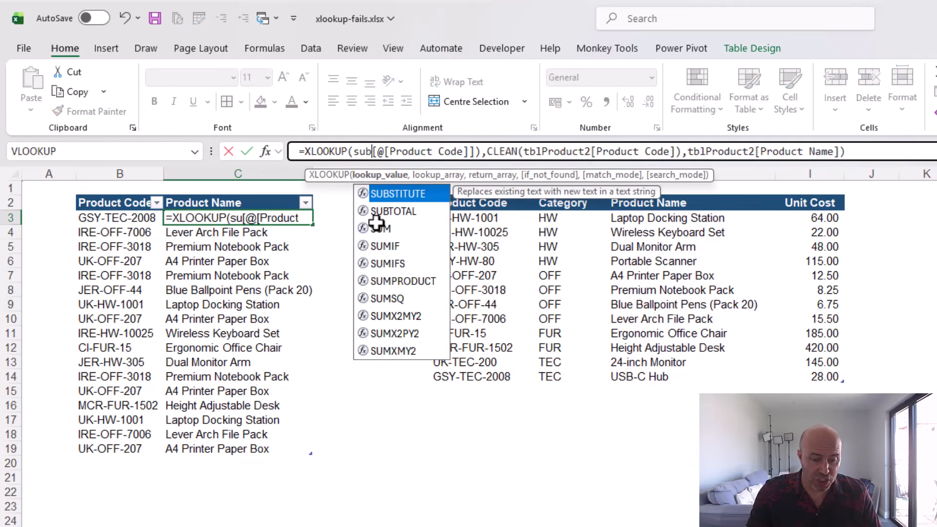
key("Tab")
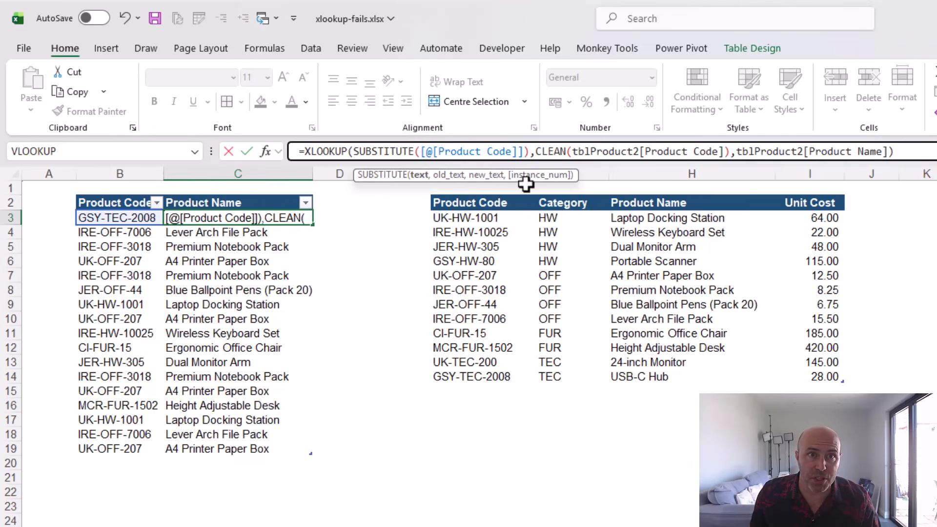
Complete the SUBSTITUTE around [@[Product Code]] in C3 so it replaces UNICHAR(160) with an empty string ""
left_click(526, 152)
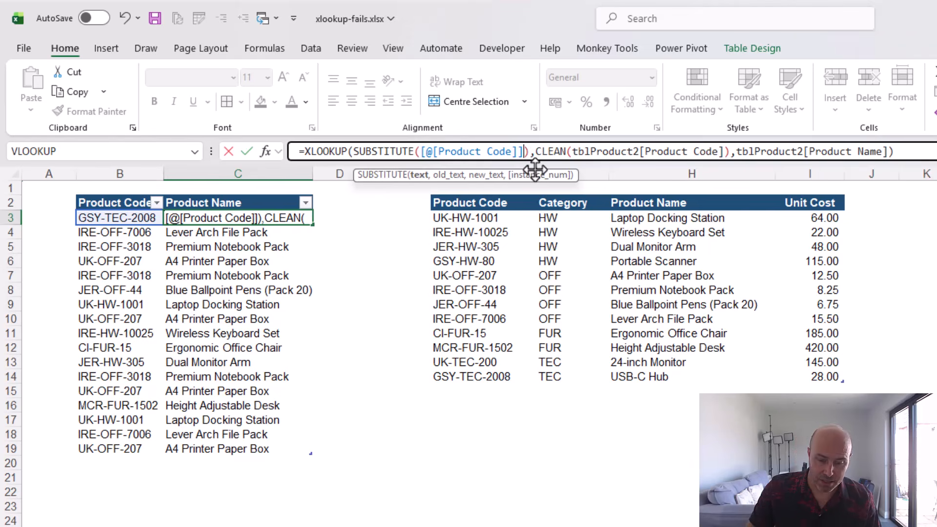
type(",")
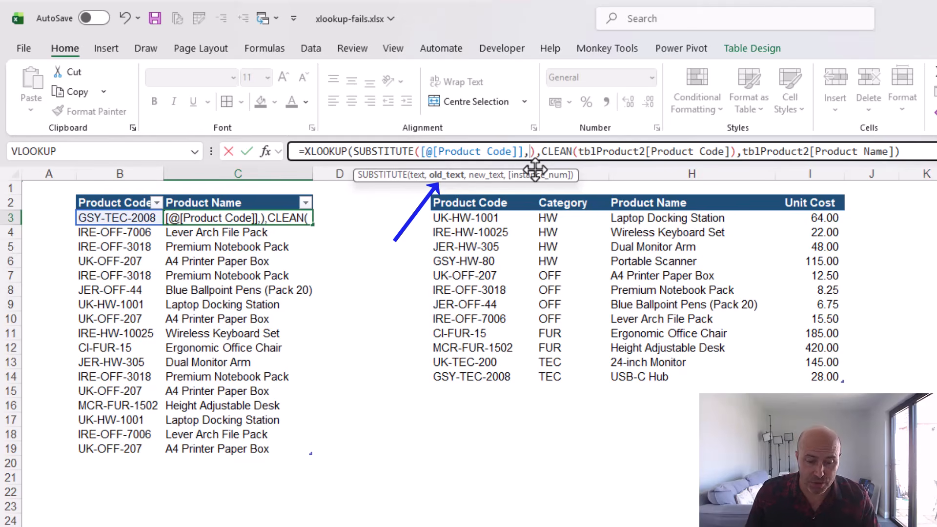
type("uni")
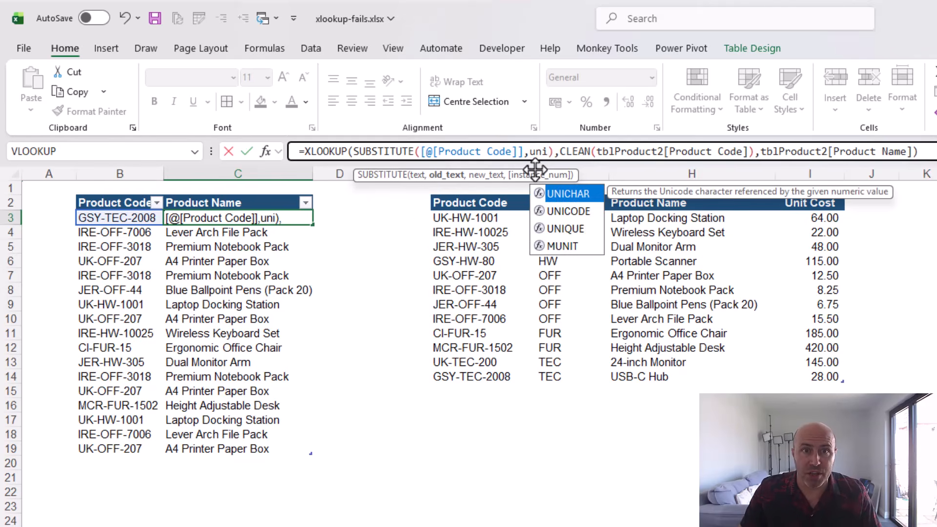
key("Tab")
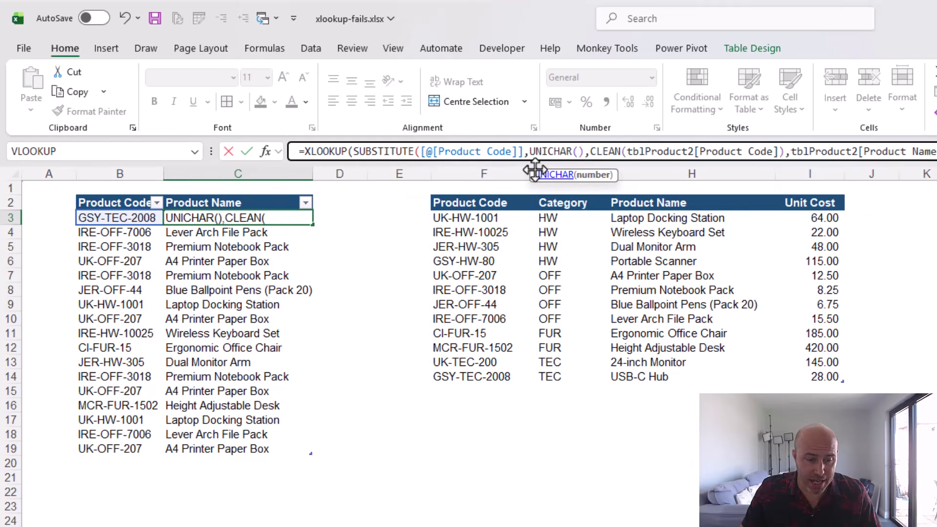
type("160")
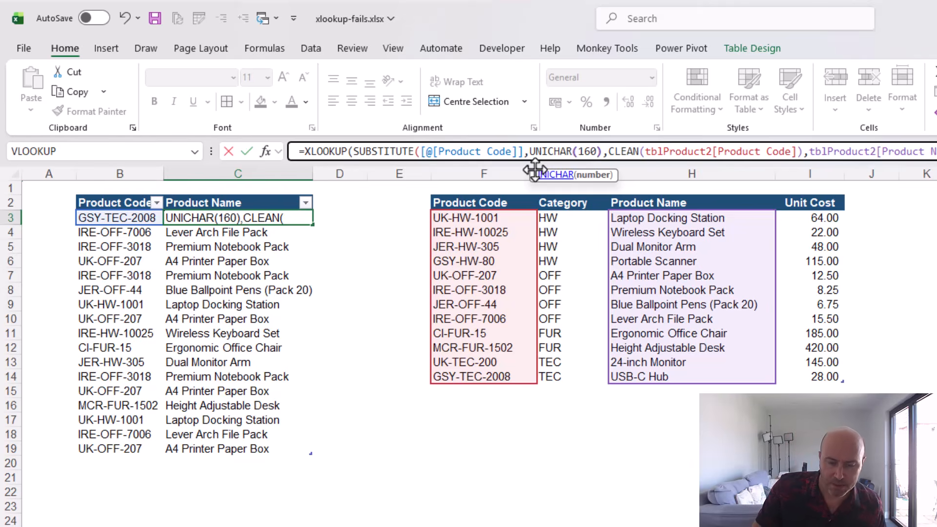
type(",)")
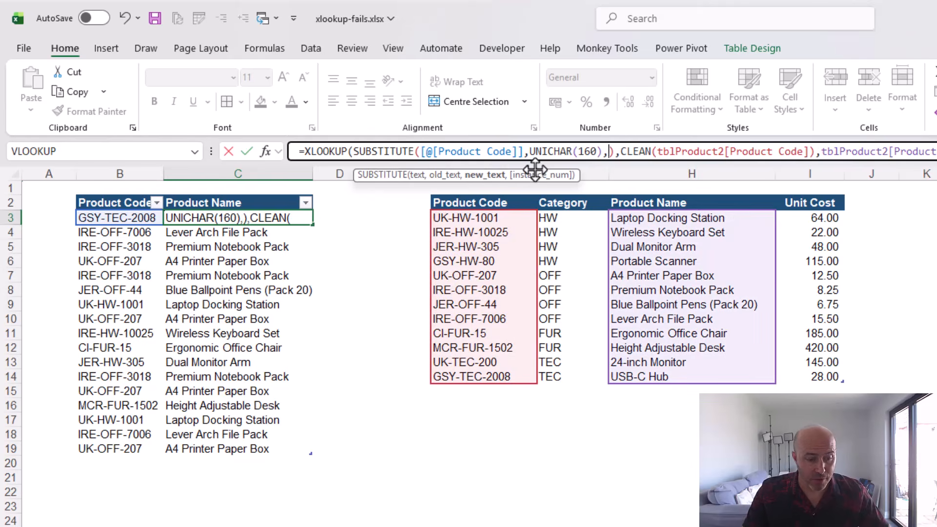
type("\"\"")
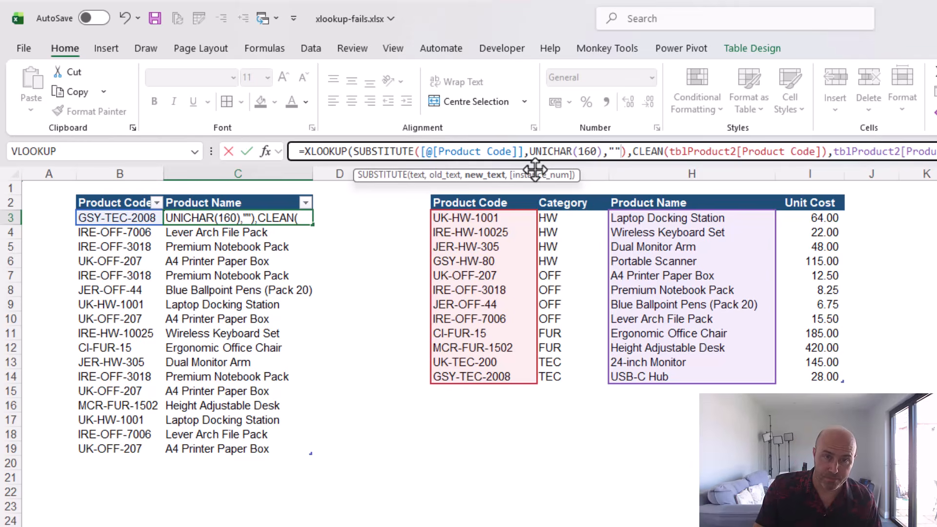
type(")")
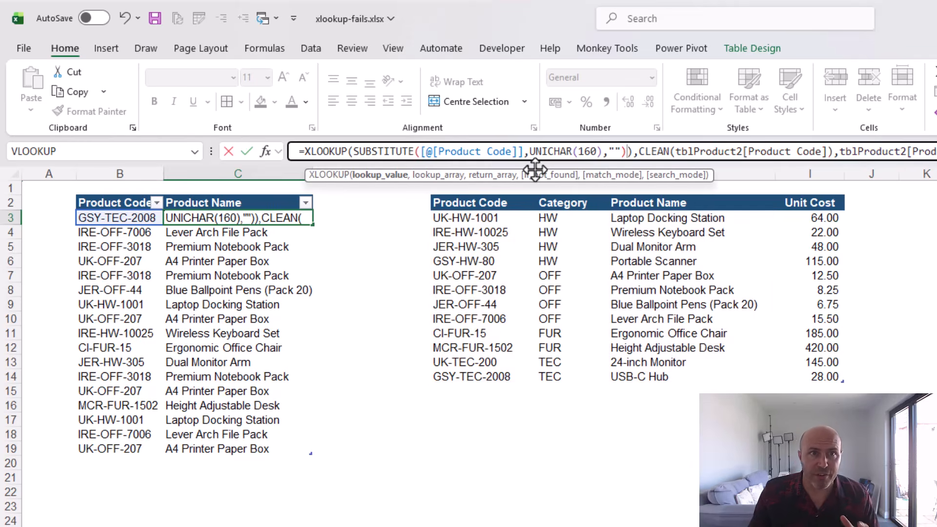
key("Delete")
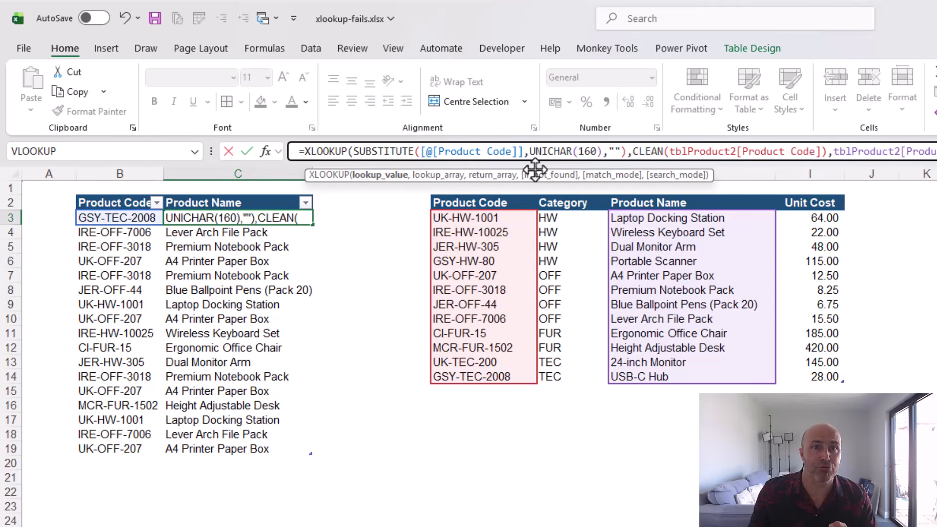
key("Return")
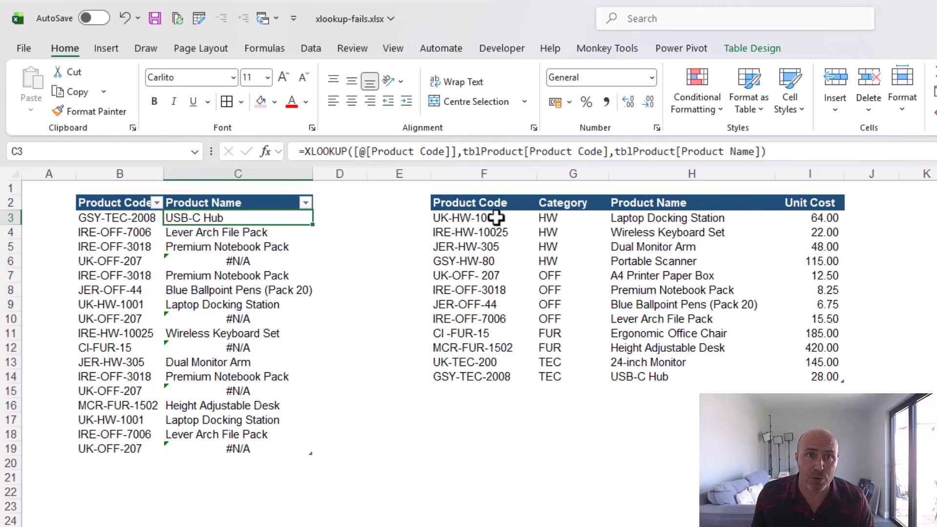
Wrap the lookup array tblProduct[Product Code] in C3's XLOOKUP with SUBSTITUTE, replacing each space " " with an empty string ""
left_click(463, 151)
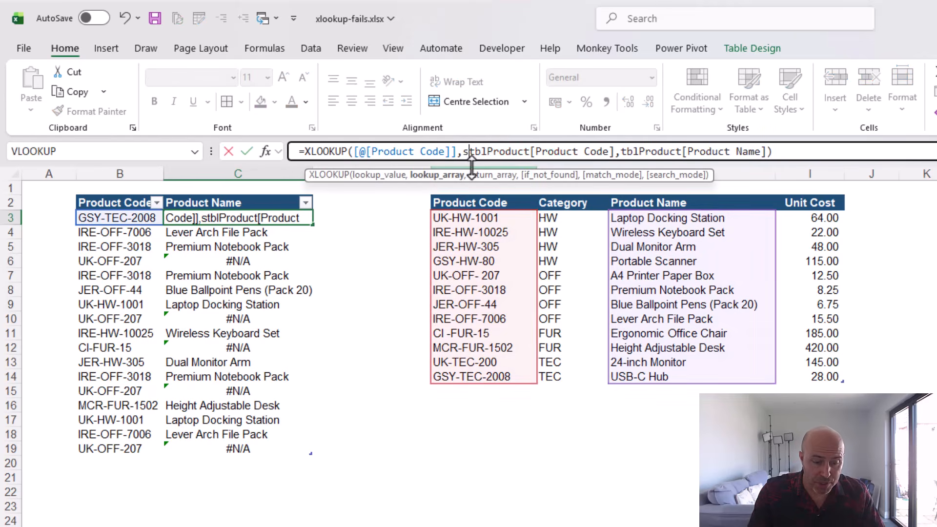
type("sub")
key("Tab")
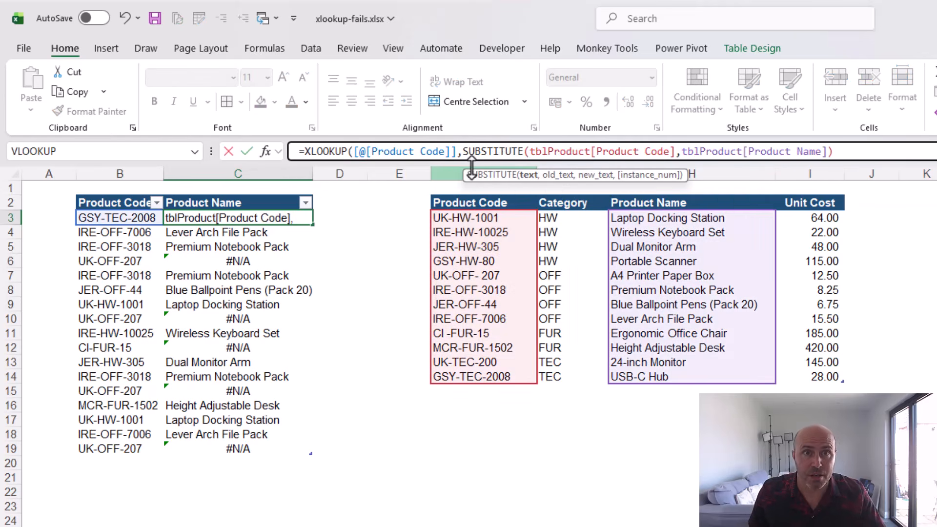
left_click(677, 151)
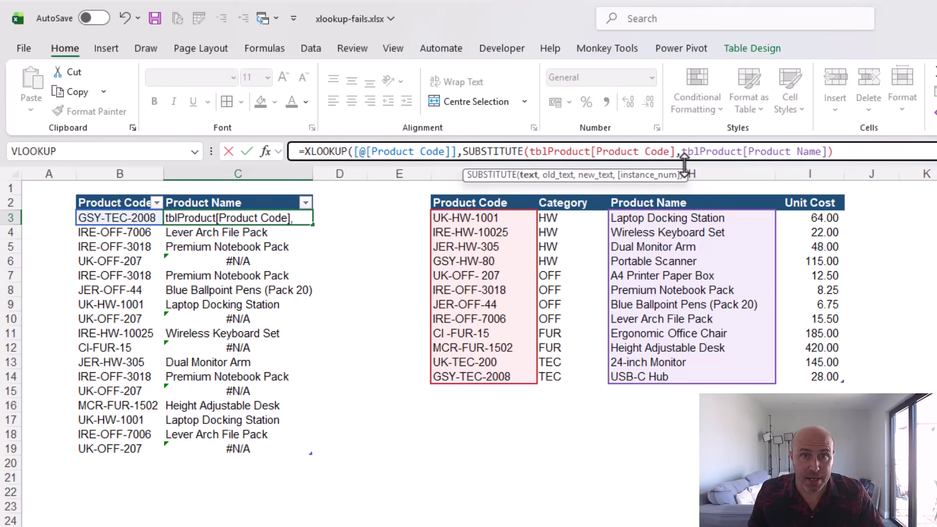
type(",\" \"")
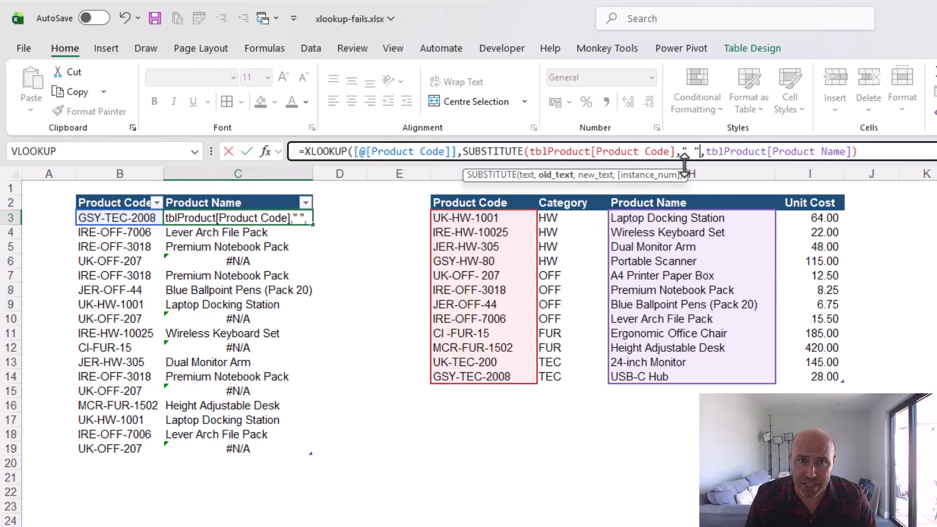
type(",\"\"")
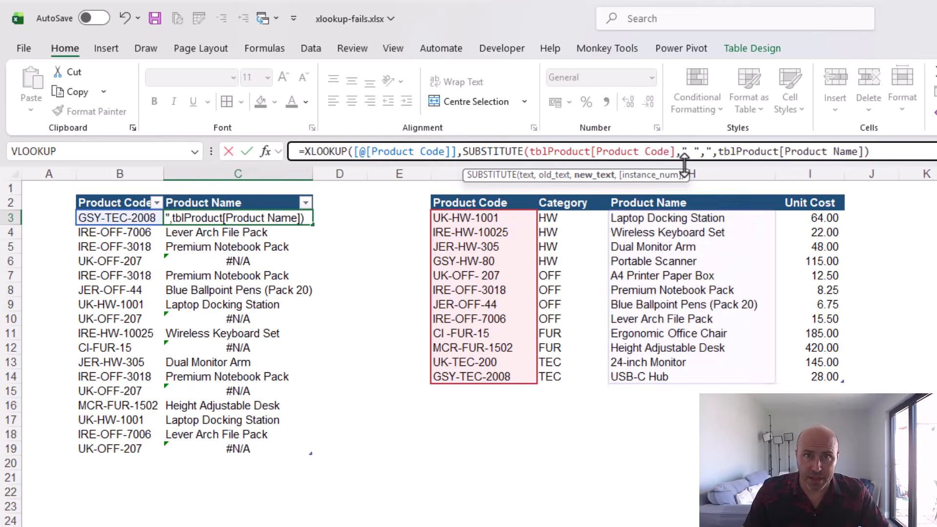
type(")")
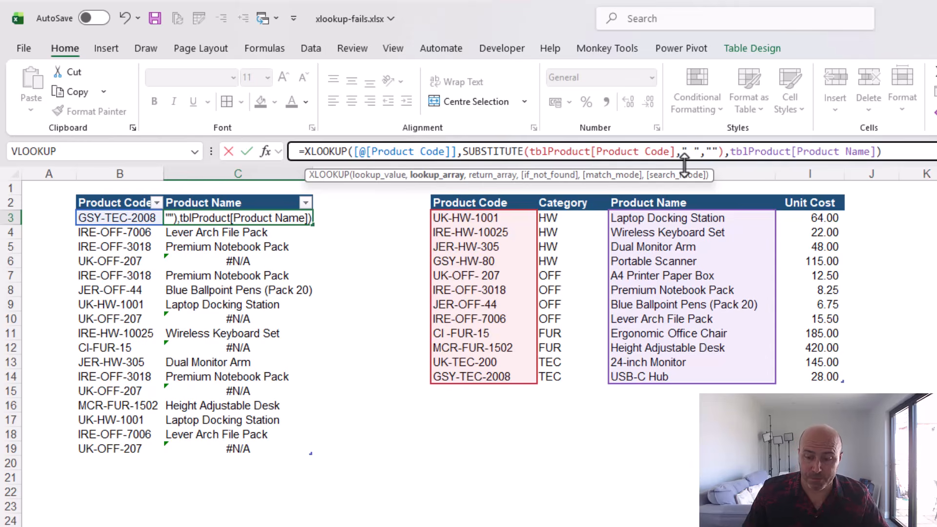
key("Return")
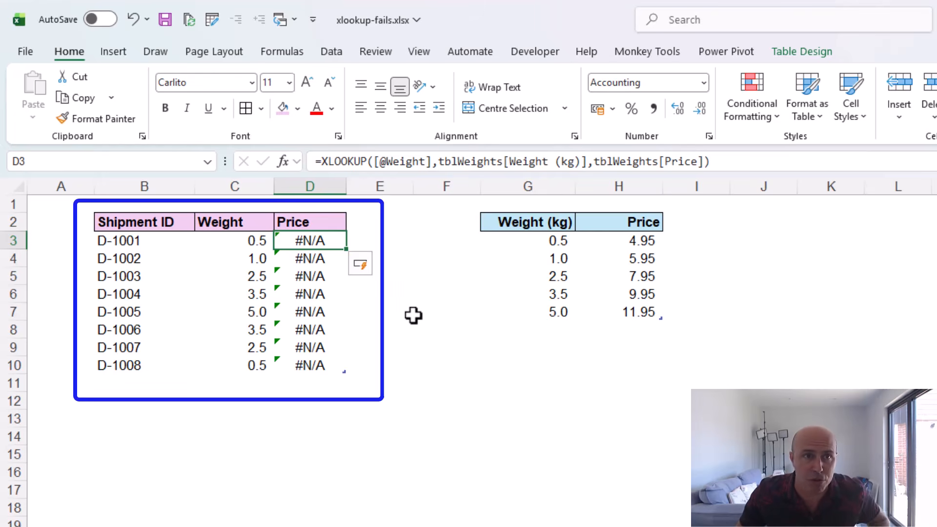
left_click(266, 277)
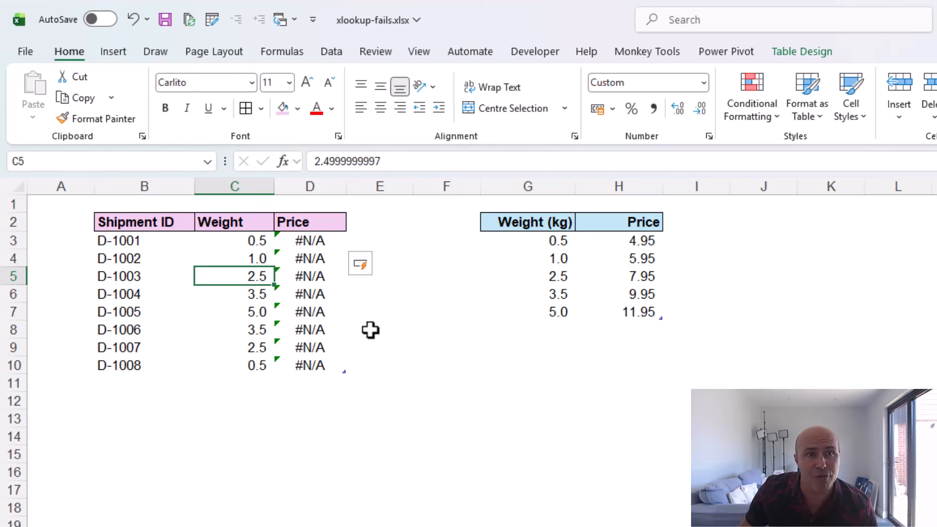
left_click(537, 280)
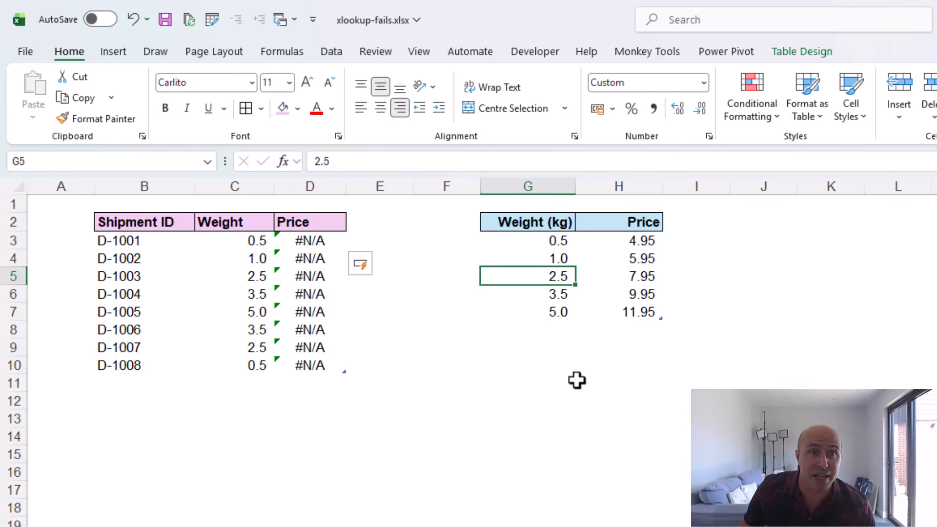
left_click(326, 246)
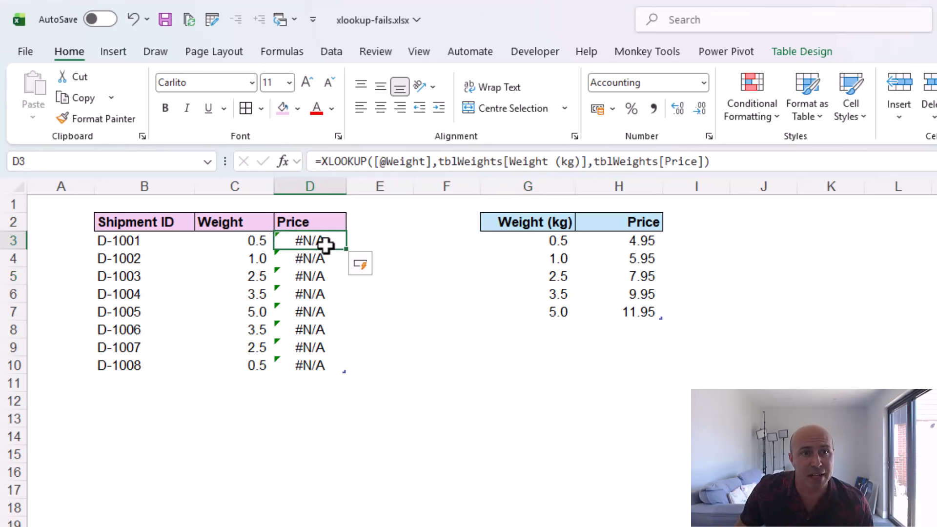
left_click(376, 162)
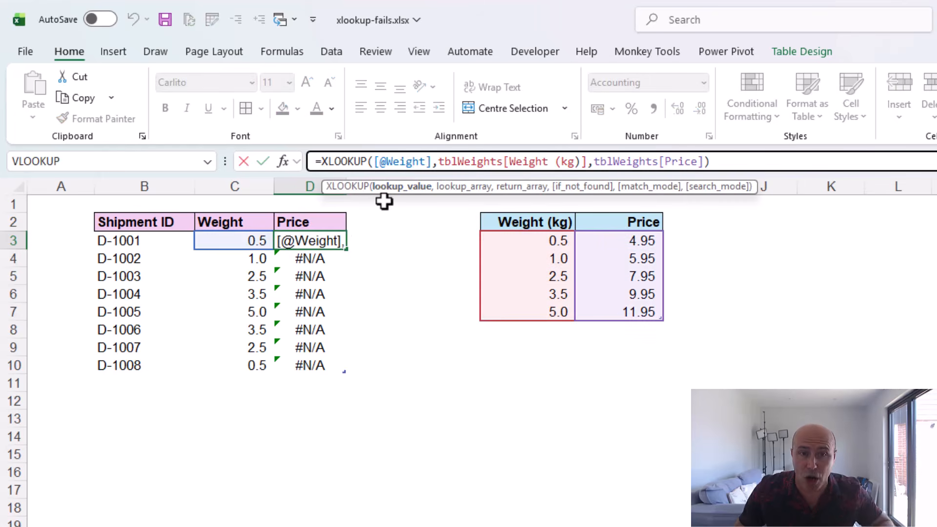
type("round([@Weight]")
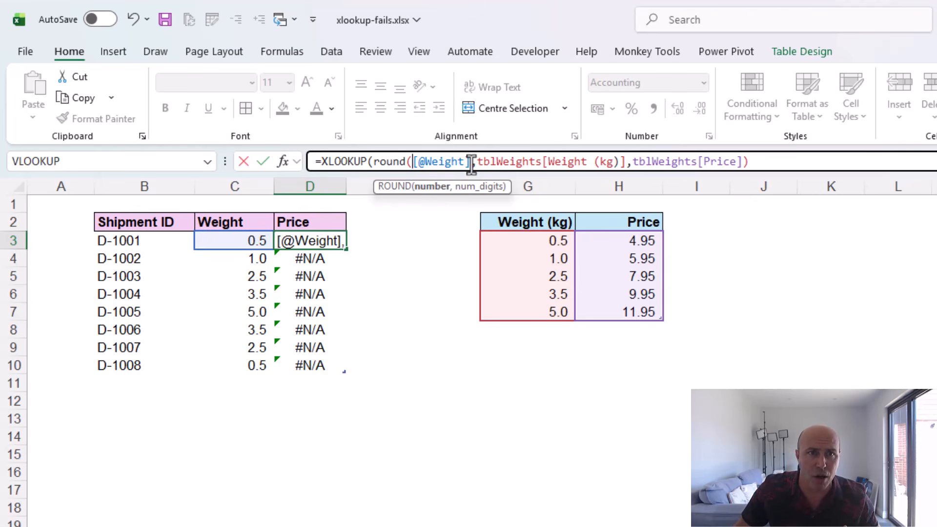
type(",1")
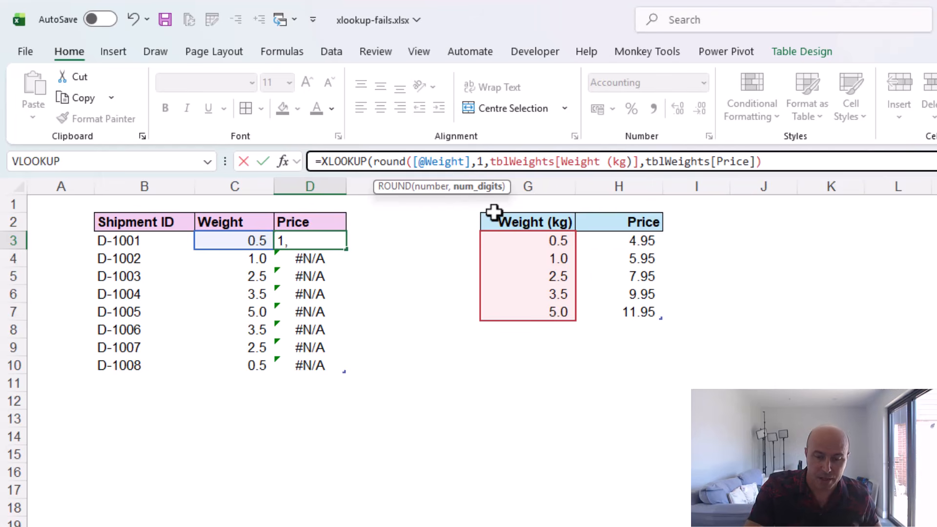
type(")")
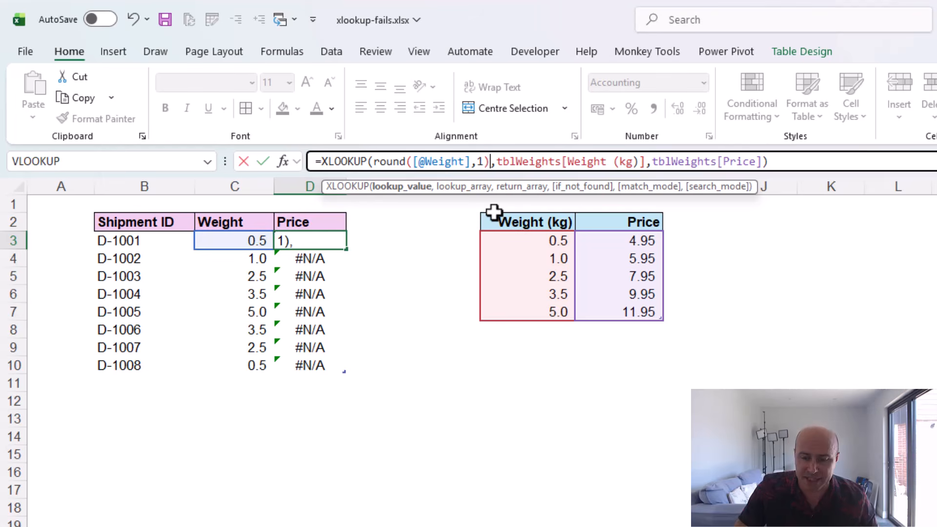
key("Return")
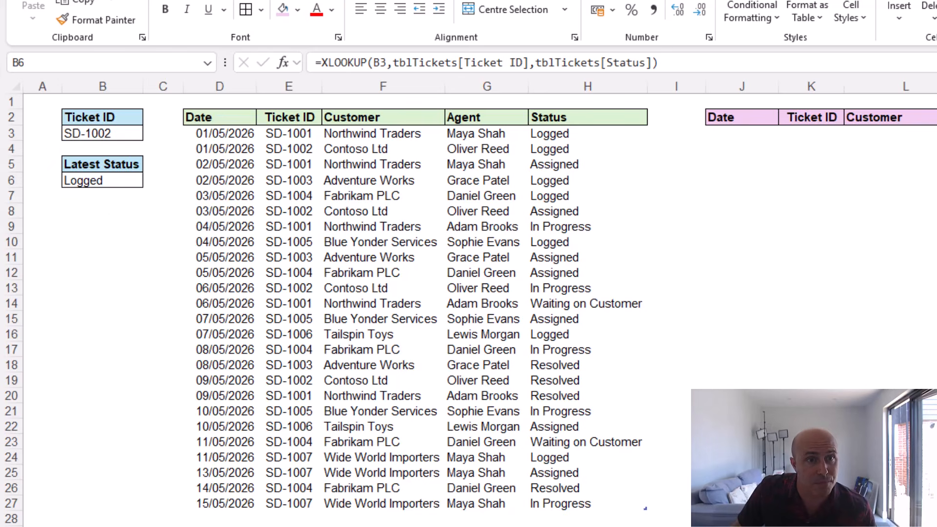
In B6's XLOOKUP formula, skip the if_not_found and match_mode arguments and set search_mode to -1, Search last-to-first
left_click(135, 182)
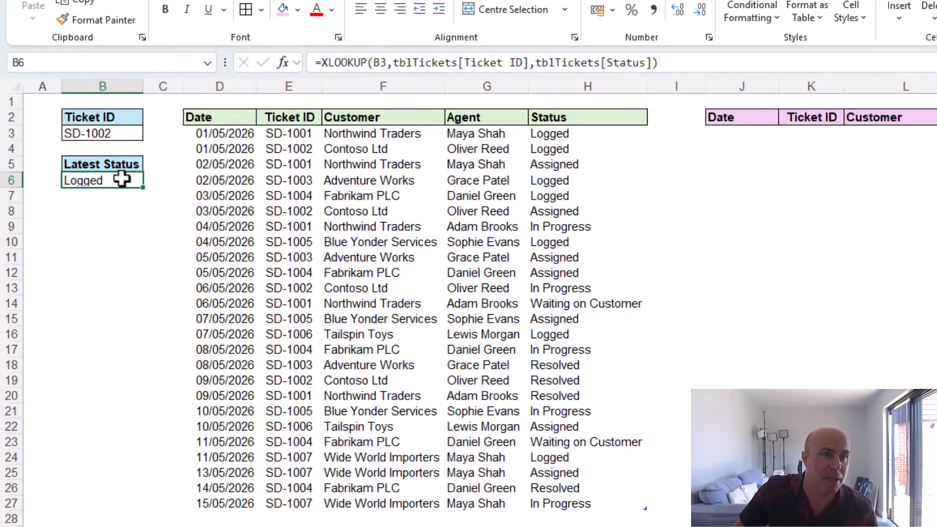
left_click(646, 63)
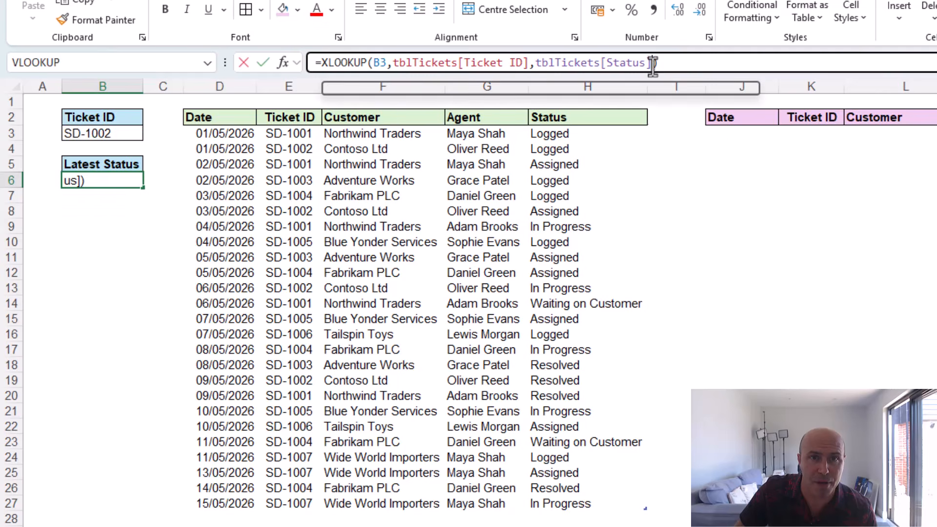
type(",")
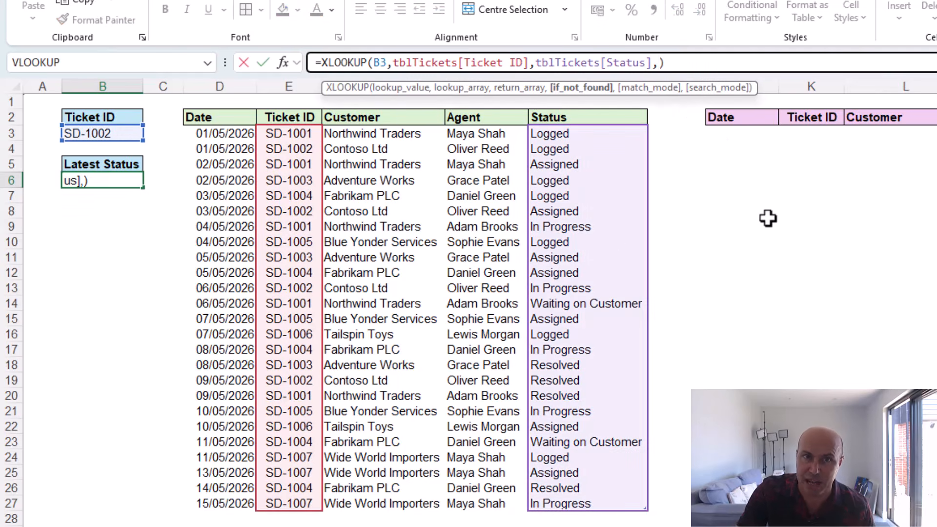
type(",")
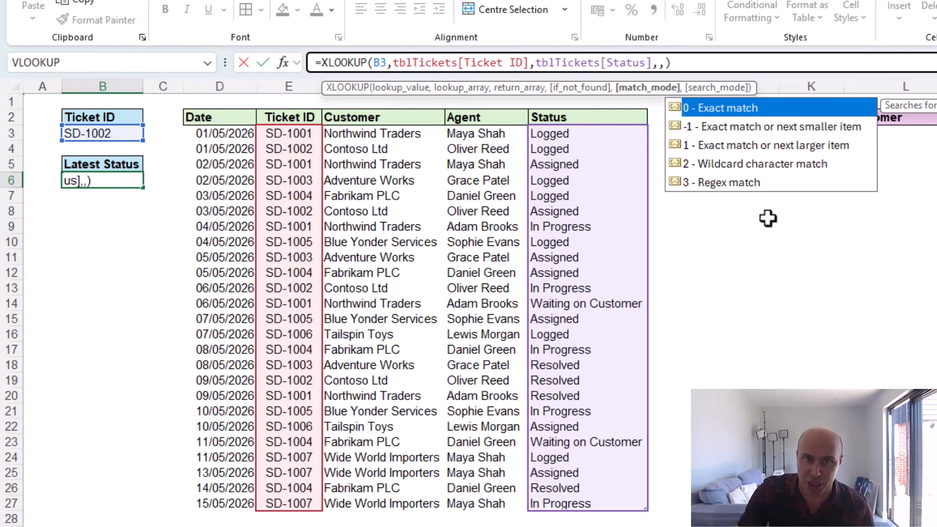
type(",")
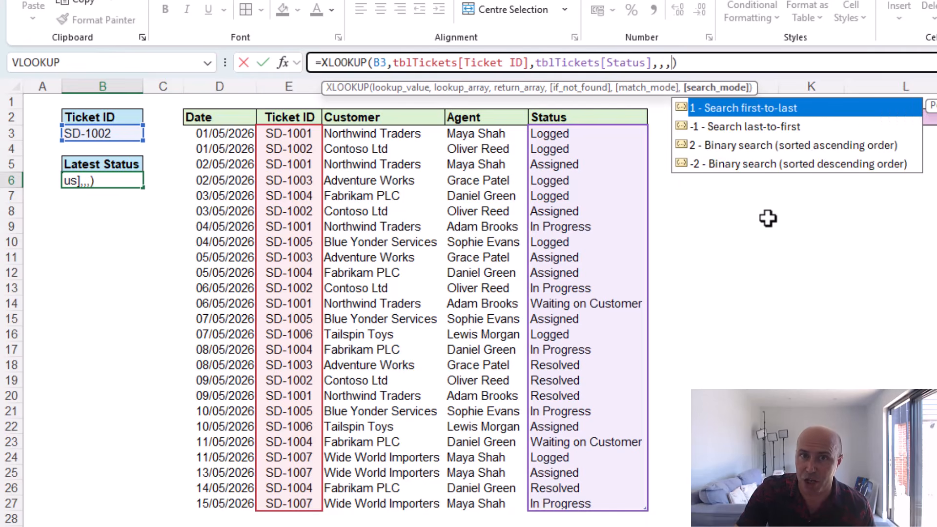
key("Down")
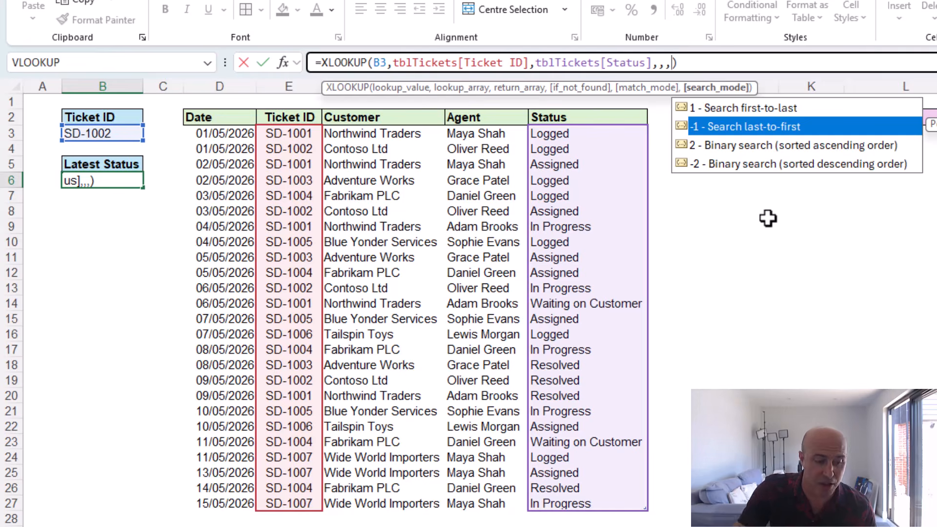
key("Tab")
key("Return")
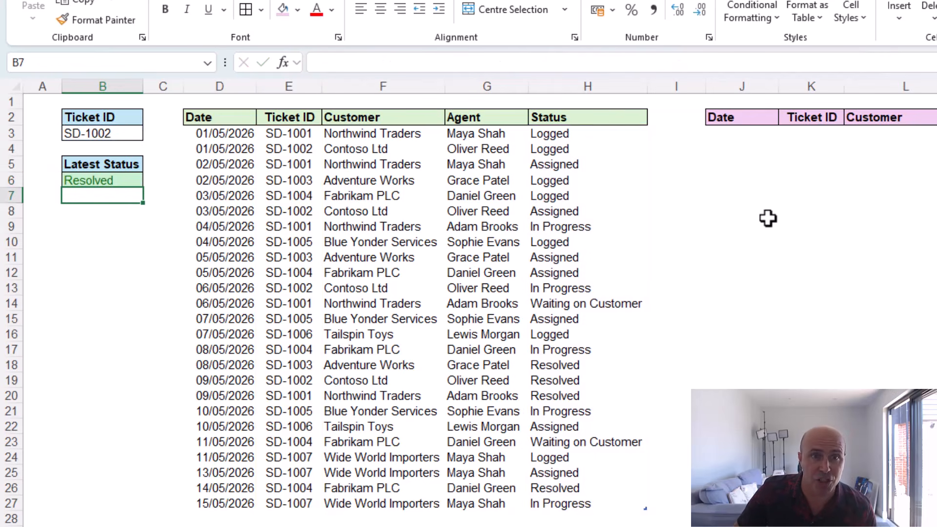
left_click(135, 183)
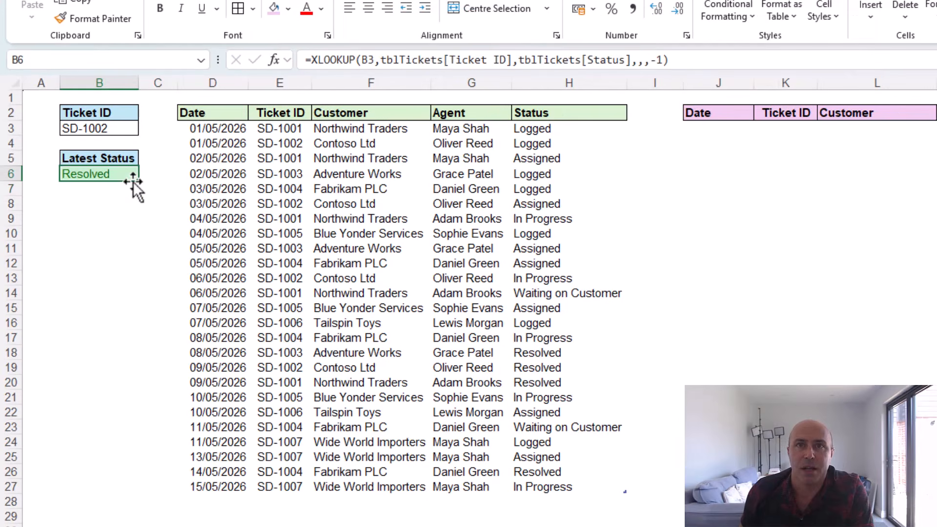
Test the latest-status lookup by changing the ticket ID in B3 to SD-1005, followed by SD-1004
left_click(119, 129)
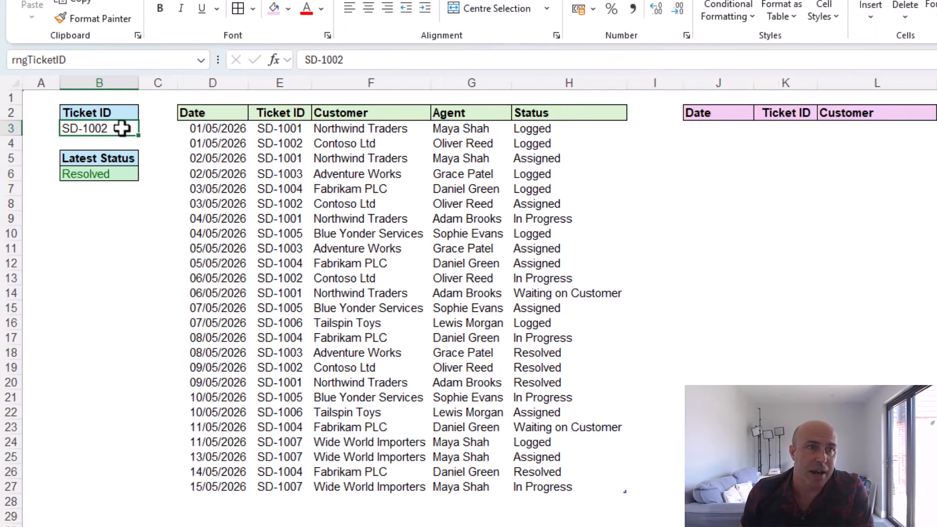
left_click_drag(339, 61, 359, 61)
type("5")
key("Return")
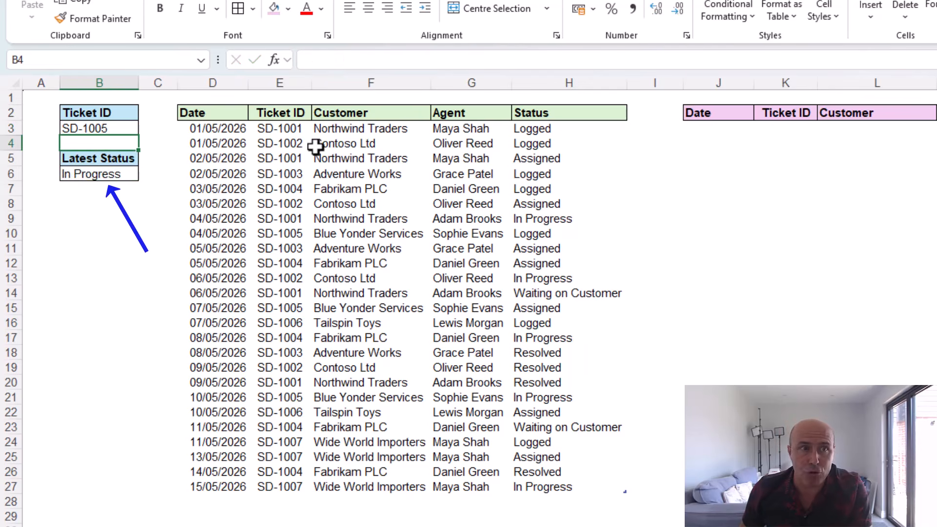
left_click(130, 128)
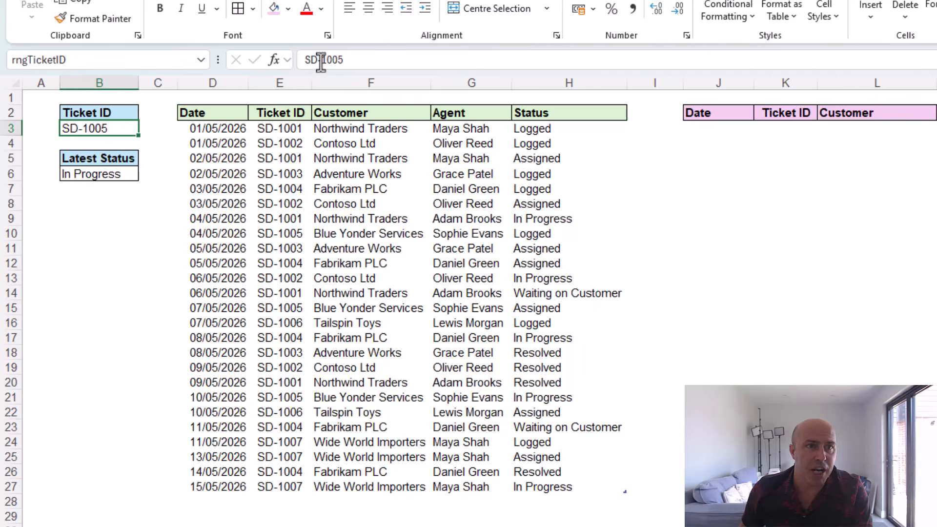
left_click_drag(339, 61, 349, 61)
type("4")
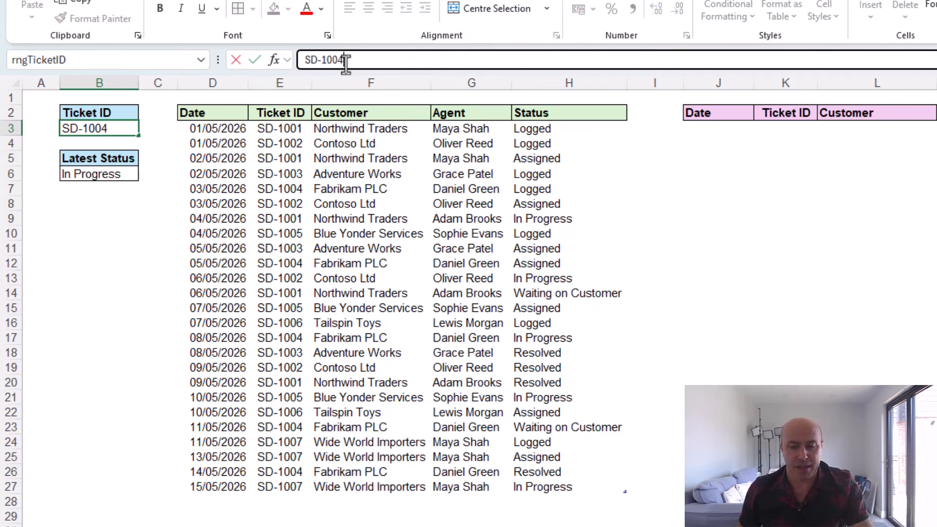
key("Return")
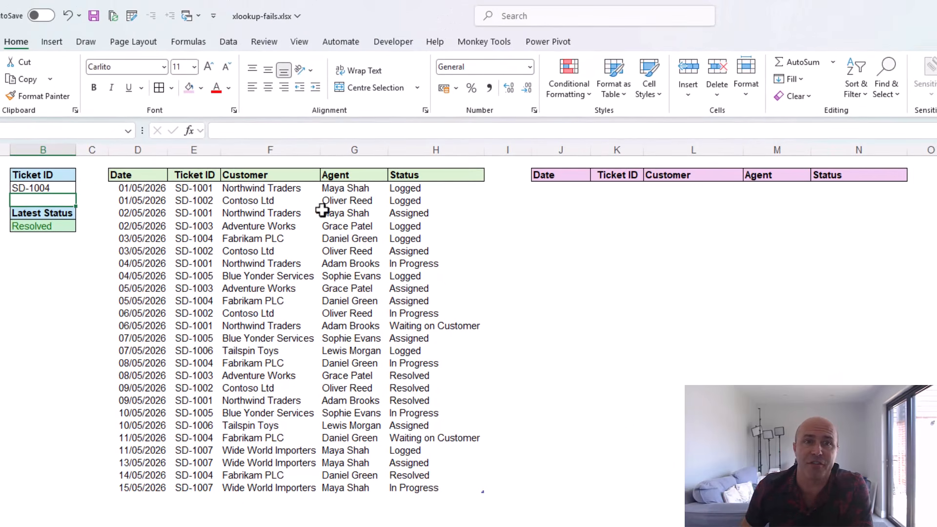
Start a FILTER formula in J3, under the empty results table's Date header, with tblTickets as the array
left_click(551, 189)
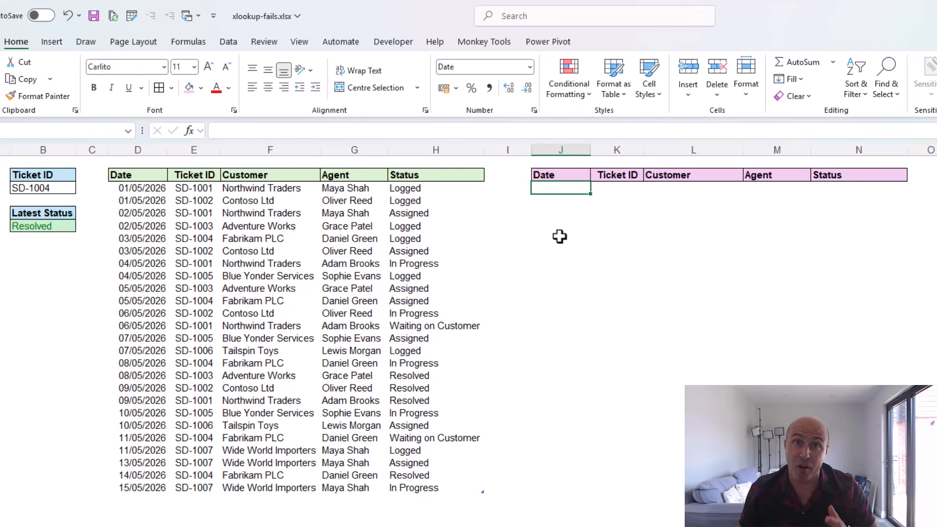
type("=fil")
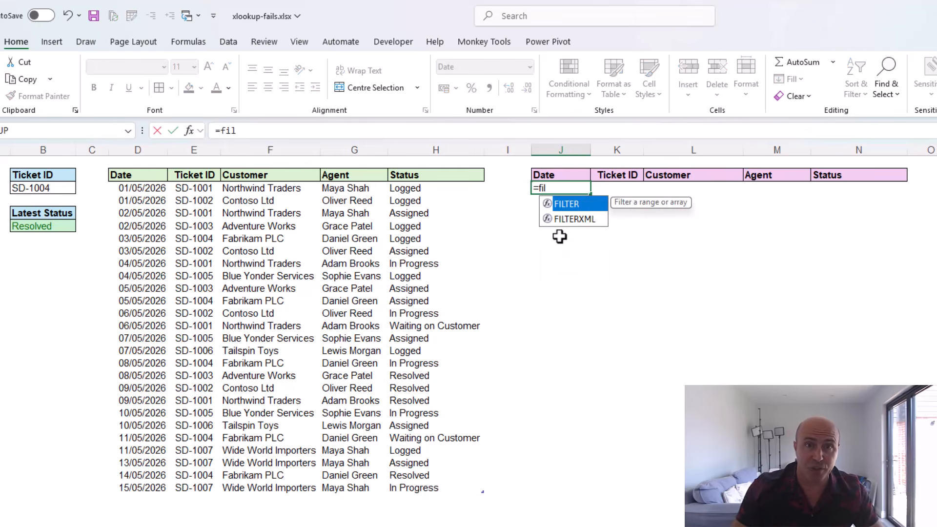
key("Tab")
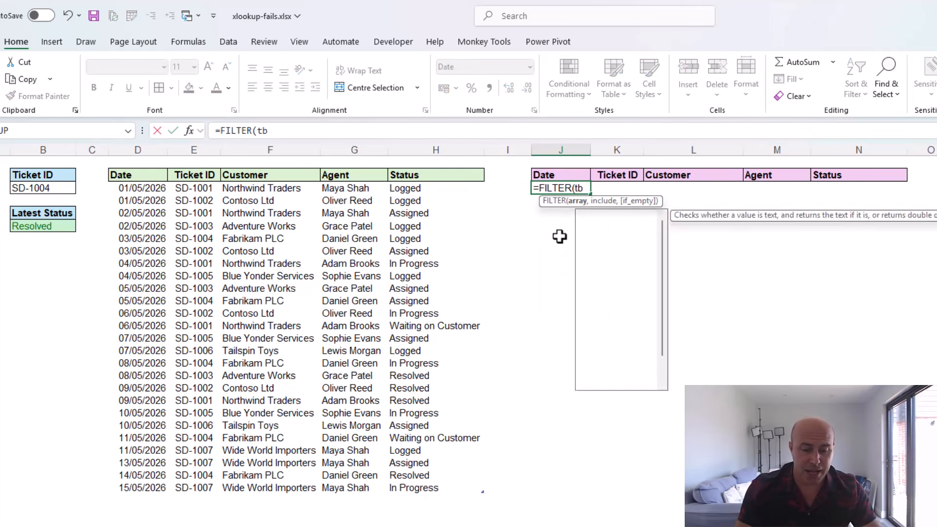
type("tbltick")
key("Tab")
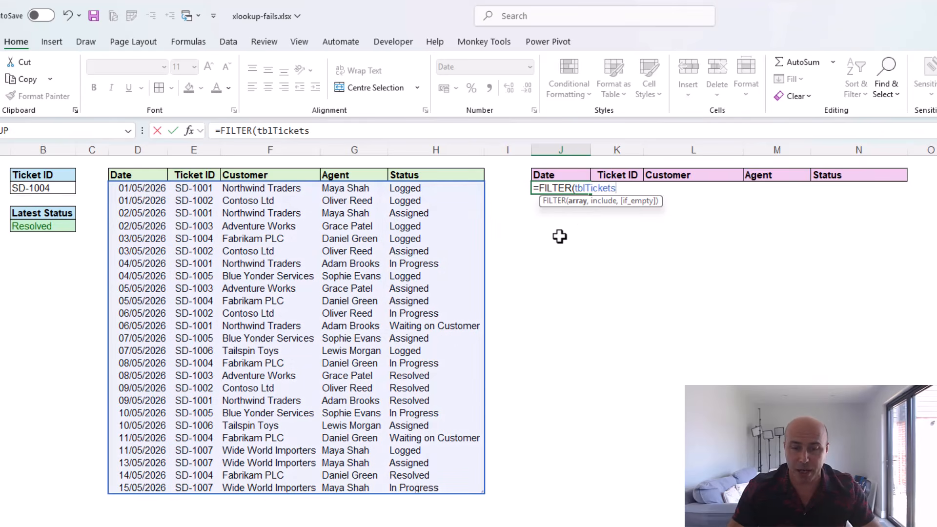
Complete the FILTER formula in J3 with the include condition tblTickets[Ticket ID]=rngTicketID
type(",tbl")
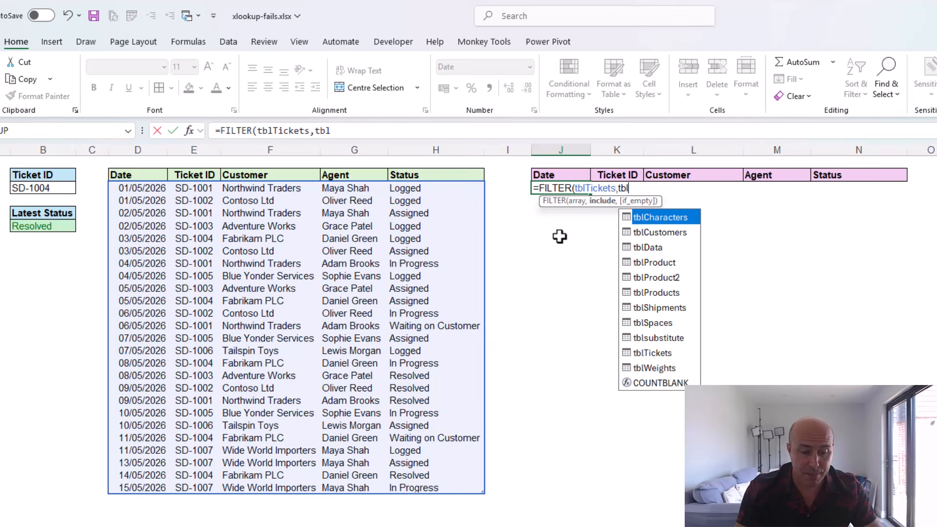
type("tick")
key("Tab")
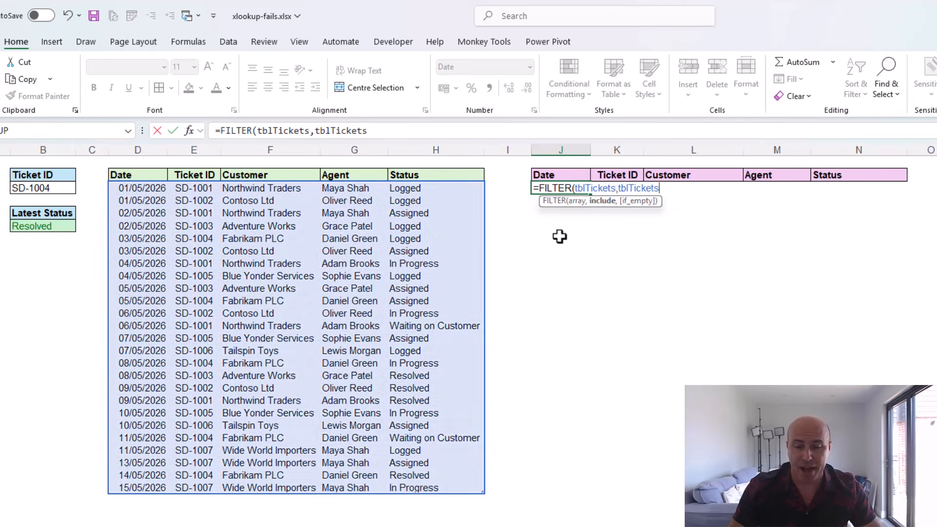
type("[")
key("Down")
key("Down")
key("Tab")
type("]=rng")
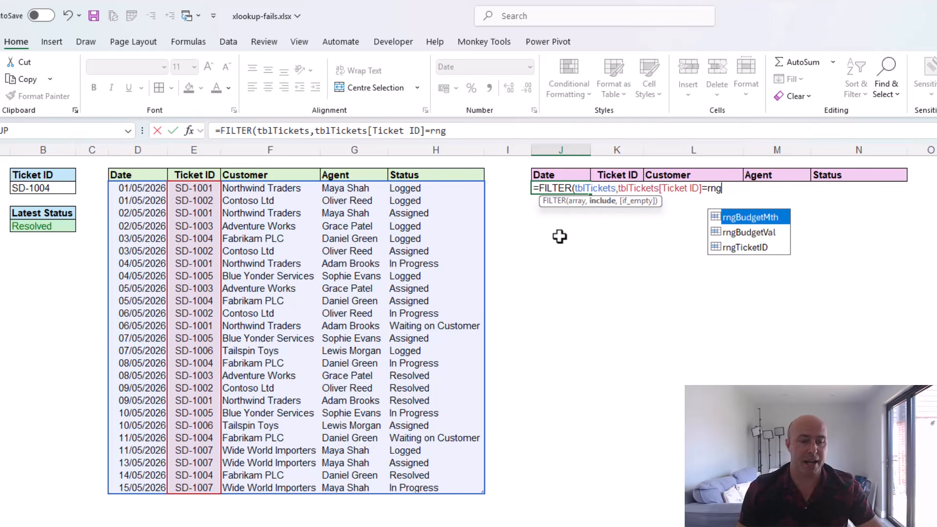
key("Down")
key("Down")
key("Tab")
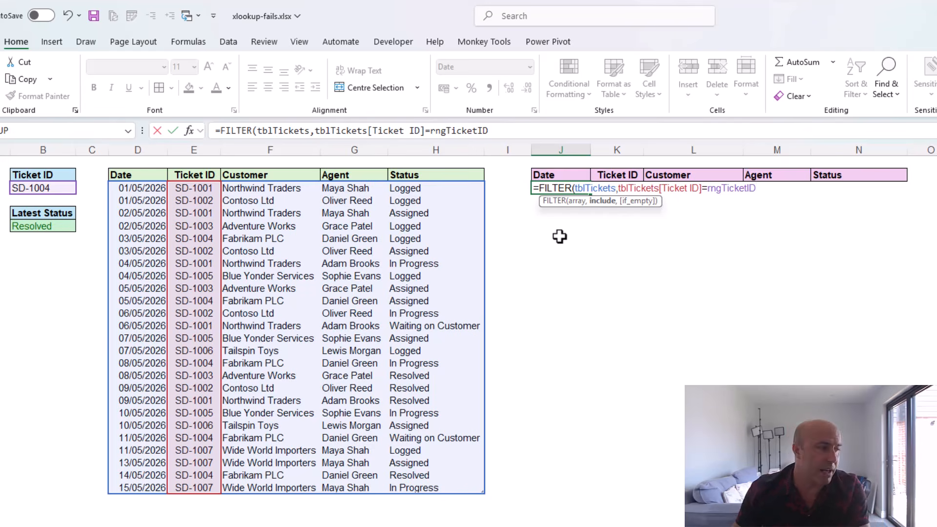
type(")")
key("Return")
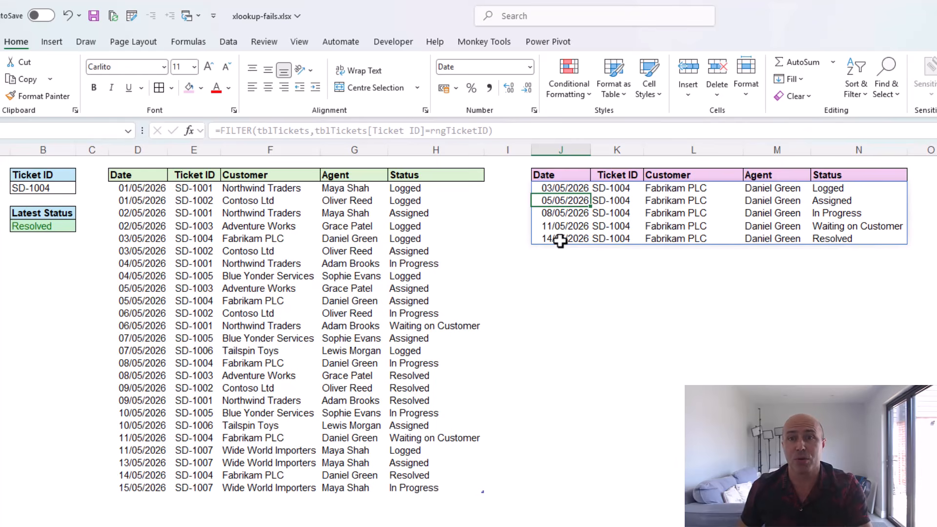
Change the ticket ID in B3 to SD-1002 to test the FILTER results
left_click(66, 187)
left_click_drag(243, 131, 253, 134)
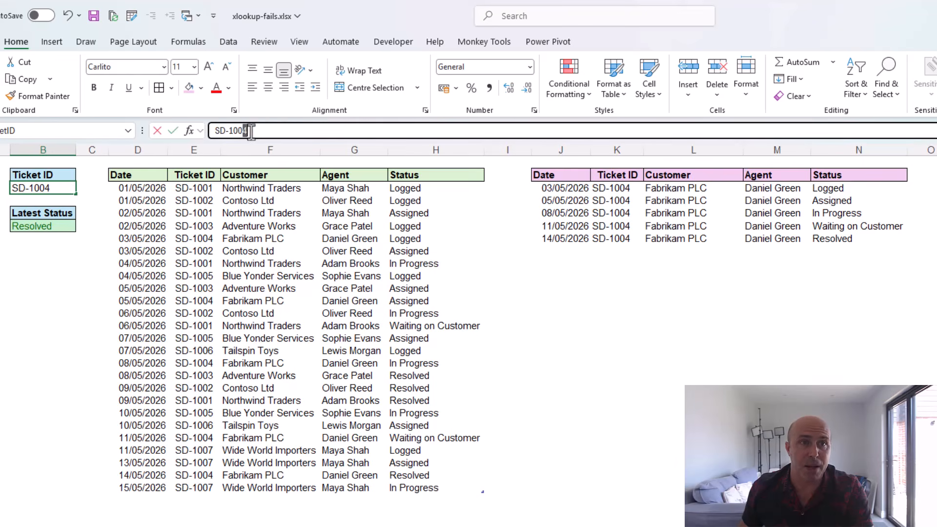
type("2")
key("Return")
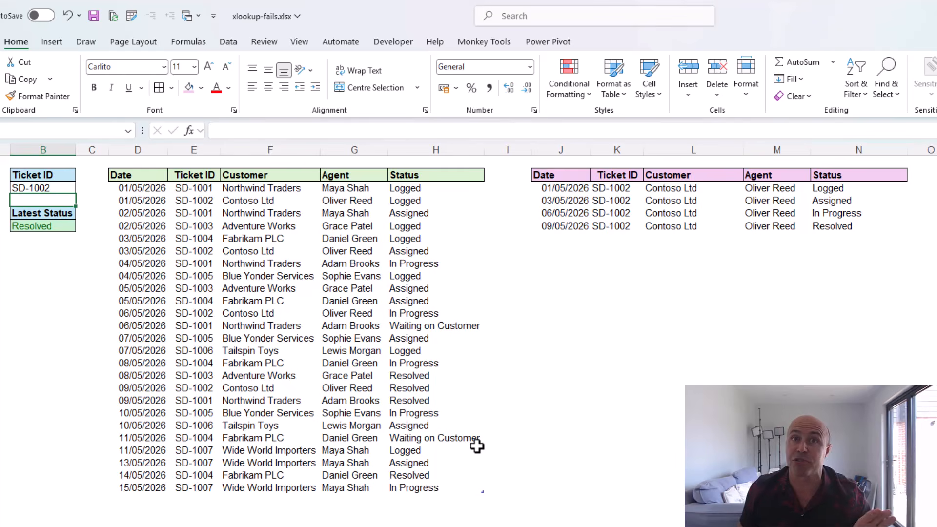